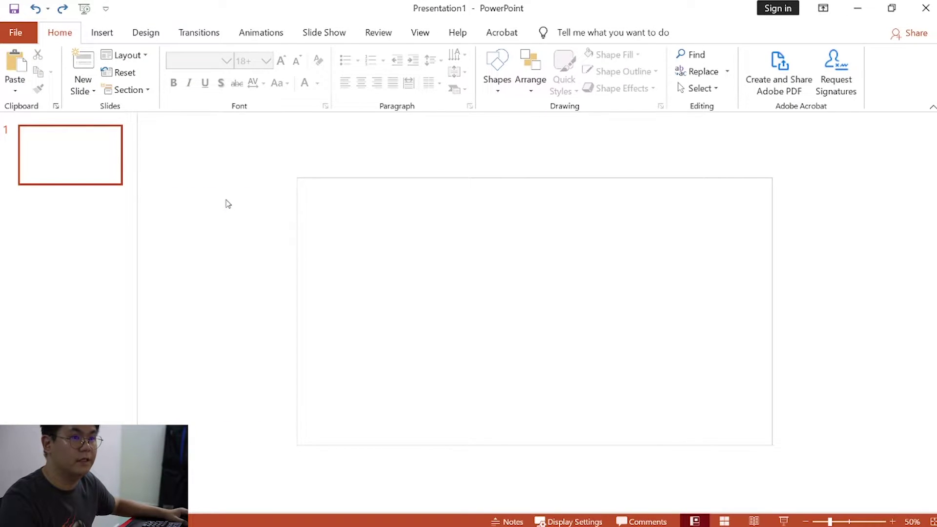
# Draw a rectangle covering the entire slide.
pyautogui.click(110, 37)
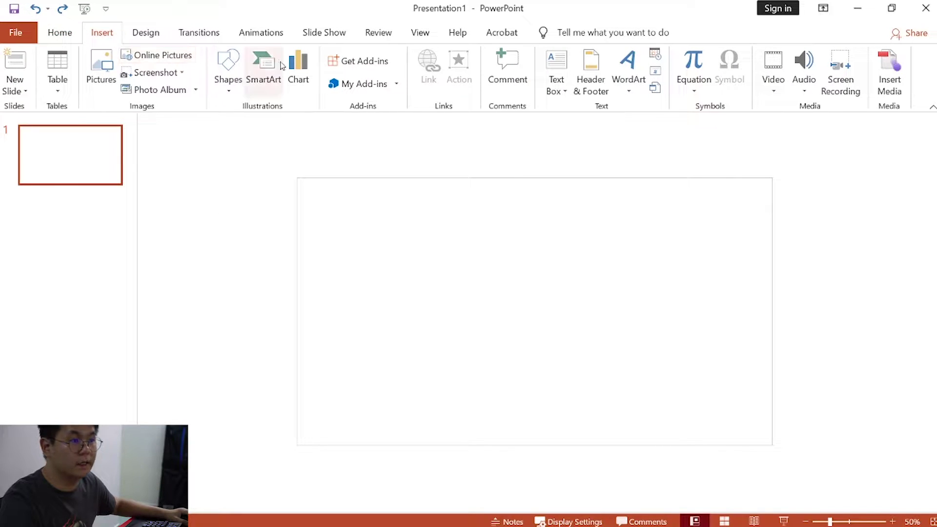
pyautogui.click(227, 71)
pyautogui.click(280, 123)
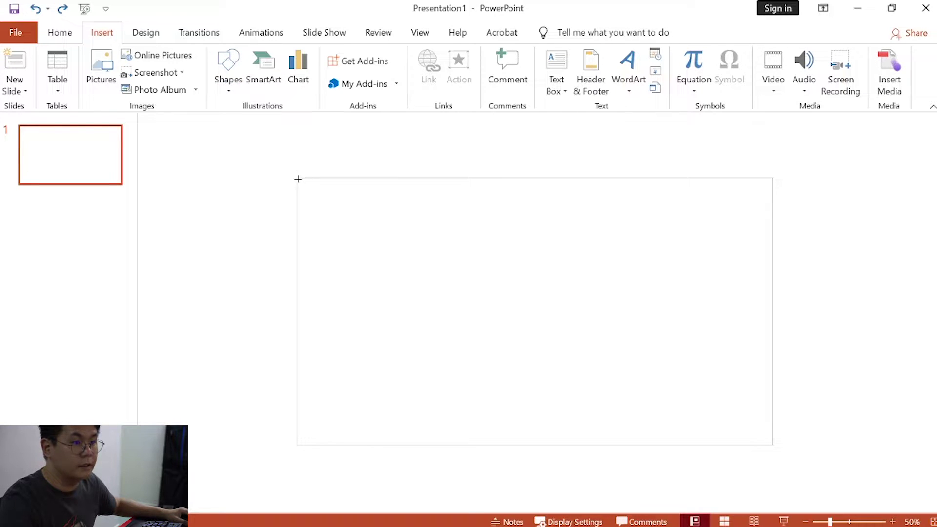
pyautogui.moveTo(297, 177)
pyautogui.mouseDown()
pyautogui.moveTo(364, 226)
pyautogui.moveTo(760, 418)
pyautogui.moveTo(781, 444)
pyautogui.moveTo(772, 447)
pyautogui.mouseUp()
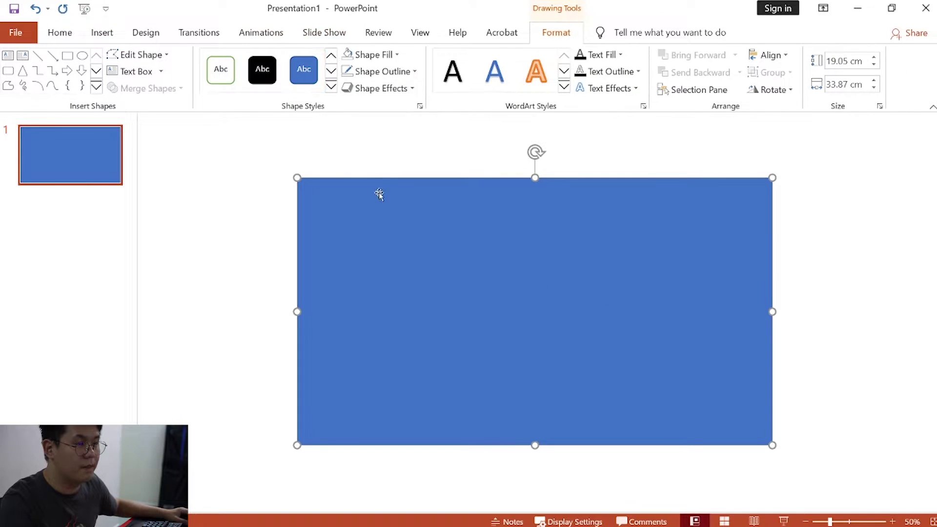
# Remove the rectangle's outline and fill it solid black.
pyautogui.click(371, 71)
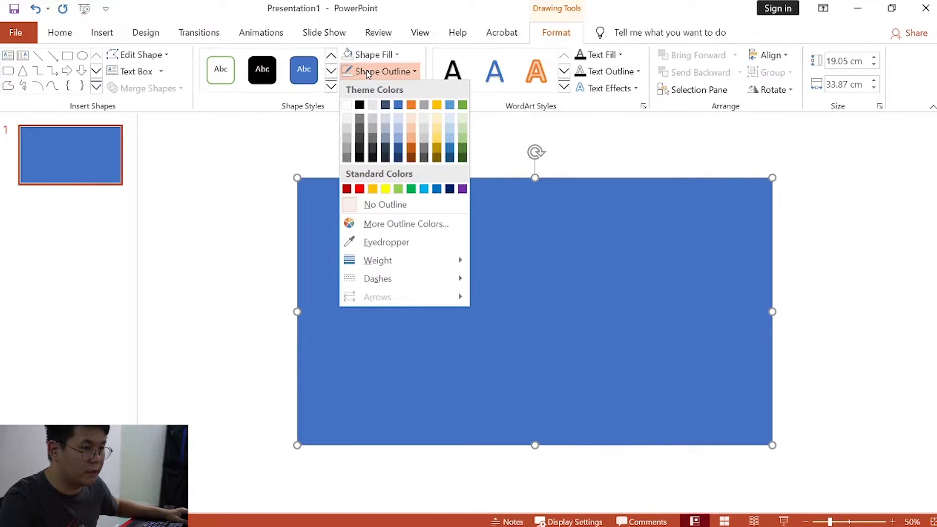
pyautogui.click(385, 205)
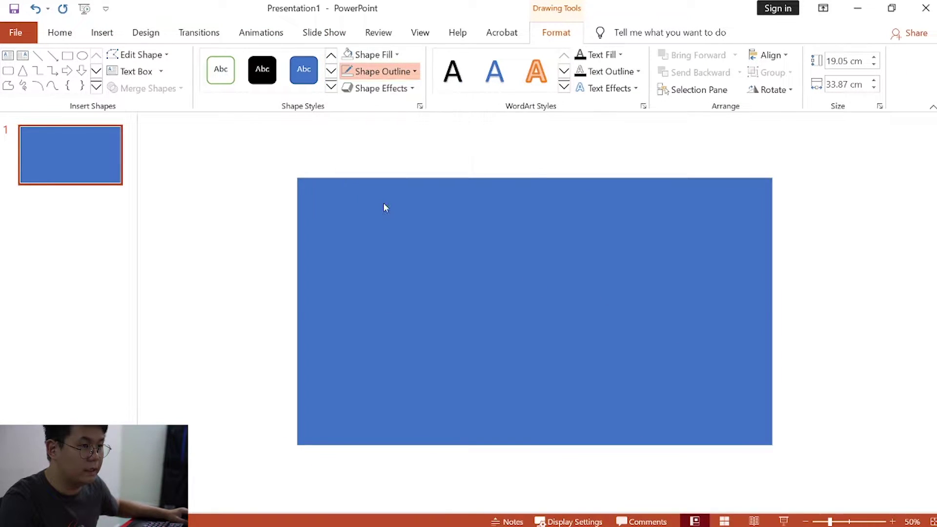
pyautogui.click(371, 58)
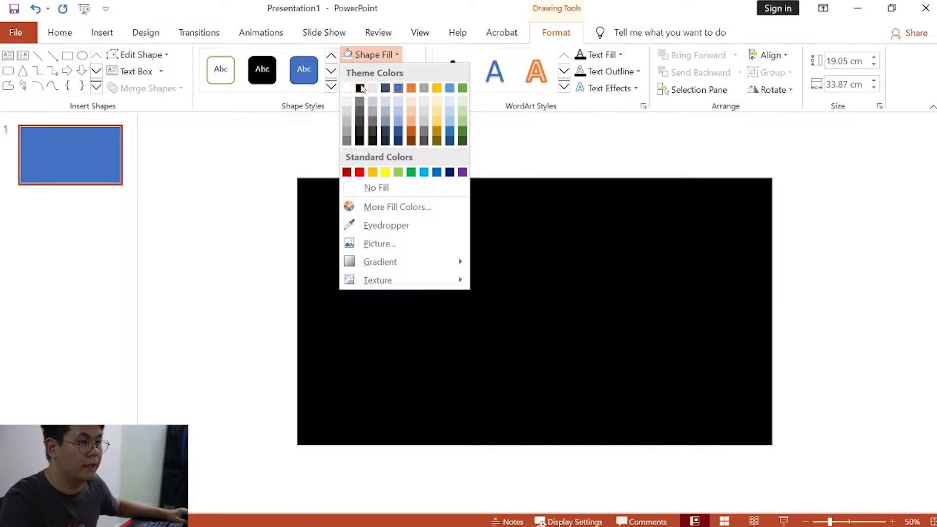
pyautogui.click(362, 88)
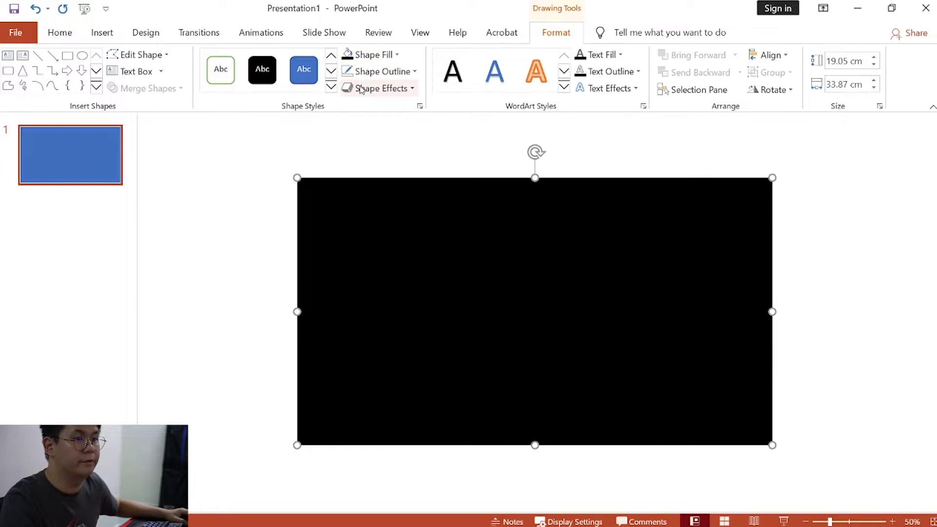
pyautogui.click(98, 34)
# Draw a tall rectangle and center it horizontally and vertically on the slide.
pyautogui.click(227, 69)
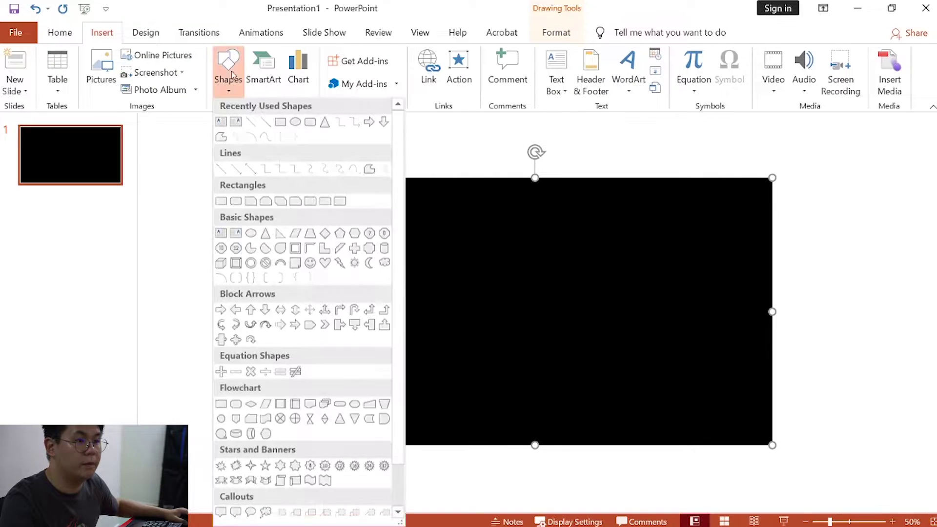
pyautogui.click(294, 123)
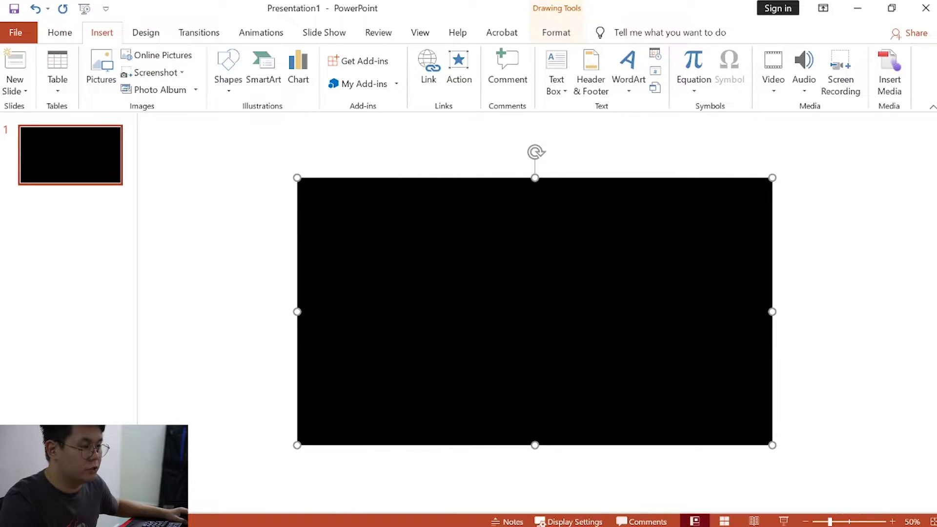
pyautogui.moveTo(481, 221)
pyautogui.mouseDown()
pyautogui.moveTo(588, 345)
pyautogui.moveTo(571, 387)
pyautogui.moveTo(582, 390)
pyautogui.mouseUp()
pyautogui.click(771, 55)
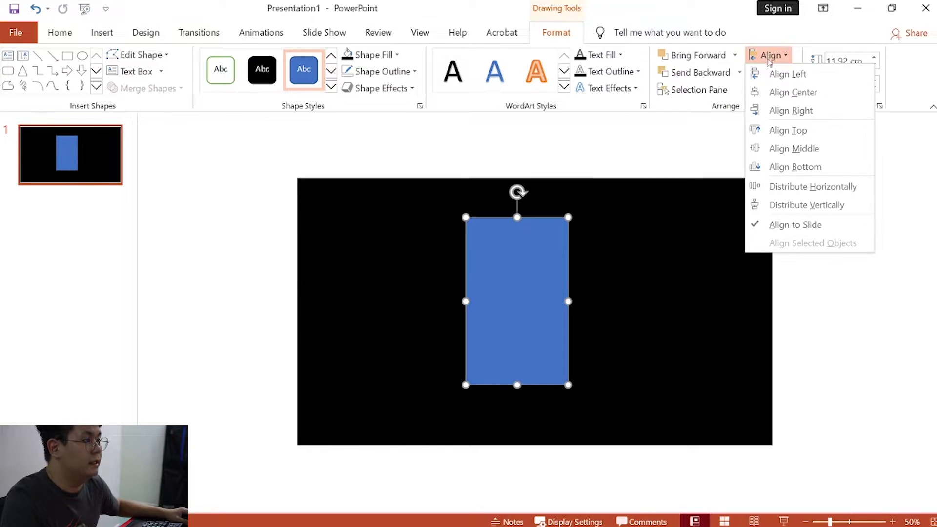
pyautogui.click(778, 92)
pyautogui.click(771, 57)
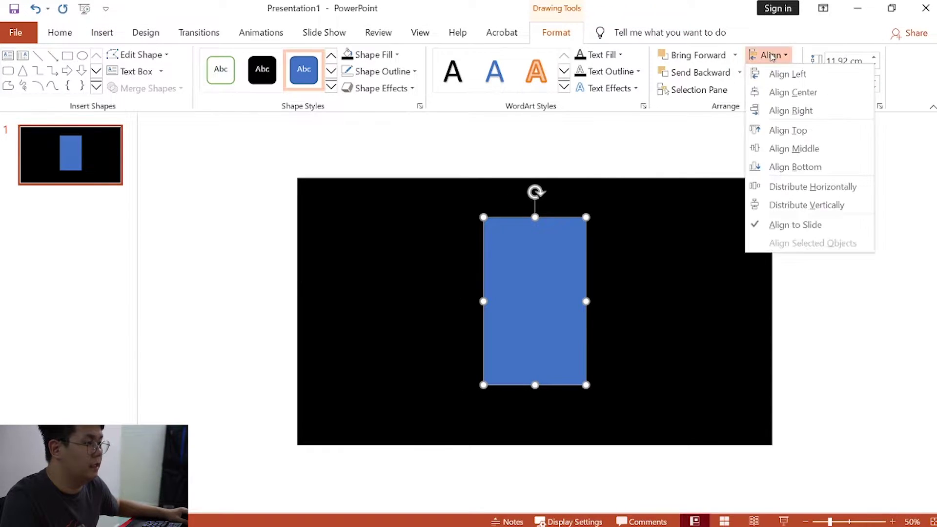
pyautogui.click(769, 149)
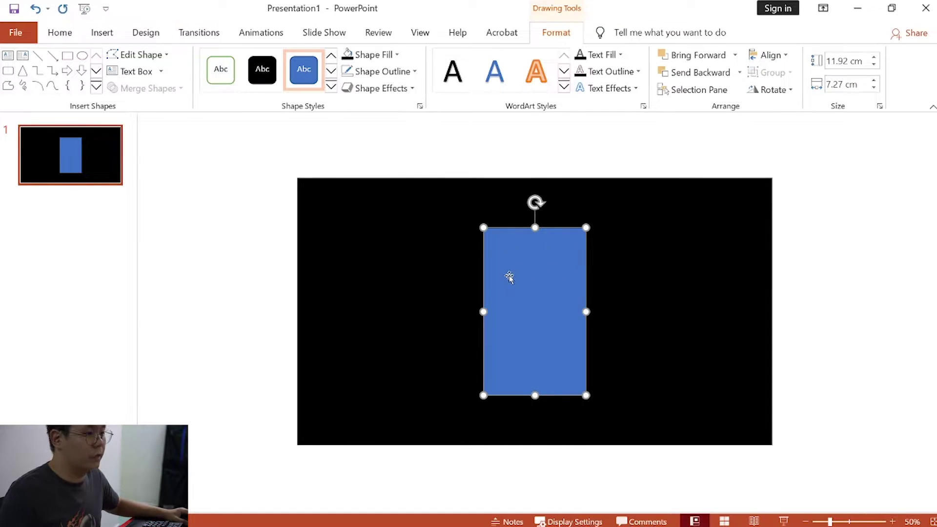
# Copy the rectangle twice and space the three copies evenly across the slide.
pyautogui.rightClick(532, 278)
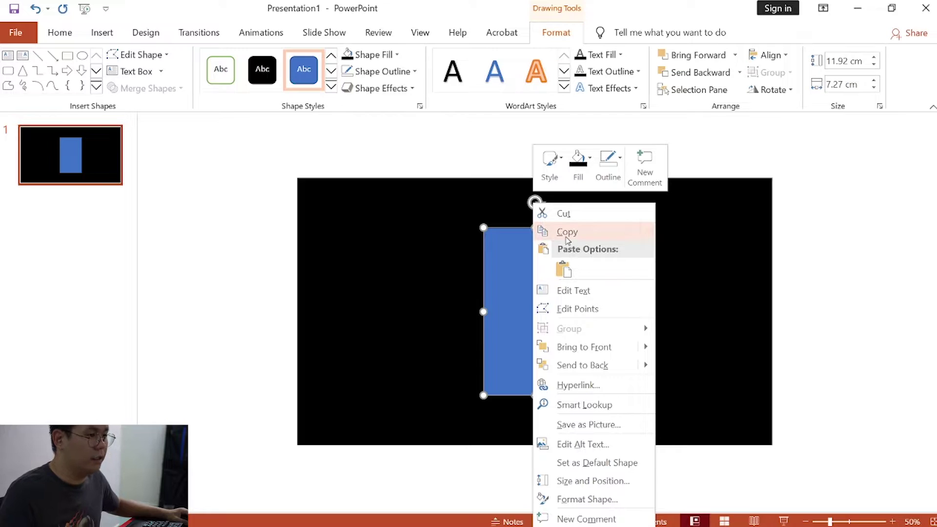
pyautogui.click(452, 250)
pyautogui.hotkey('ctrl', 'v')
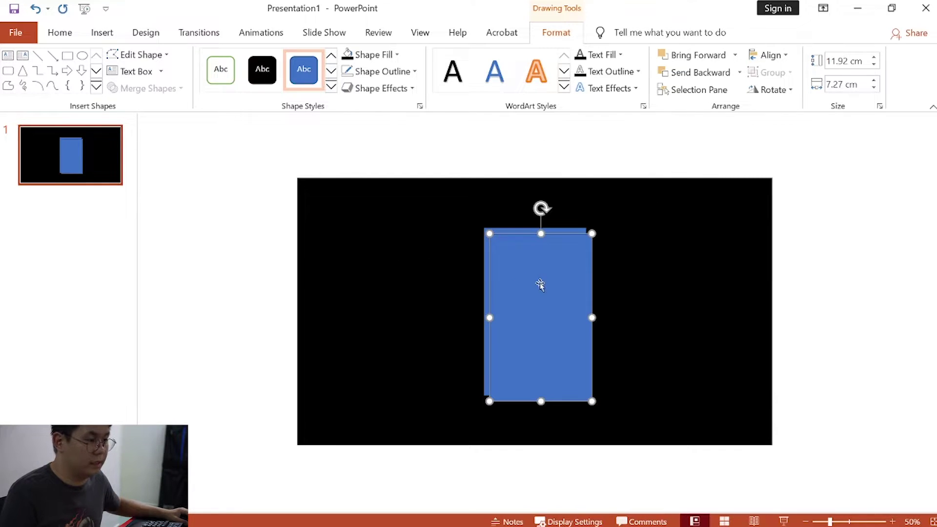
pyautogui.moveTo(541, 285); pyautogui.dragTo(403, 279)
pyautogui.click(605, 272)
pyautogui.moveTo(538, 284); pyautogui.dragTo(666, 284)
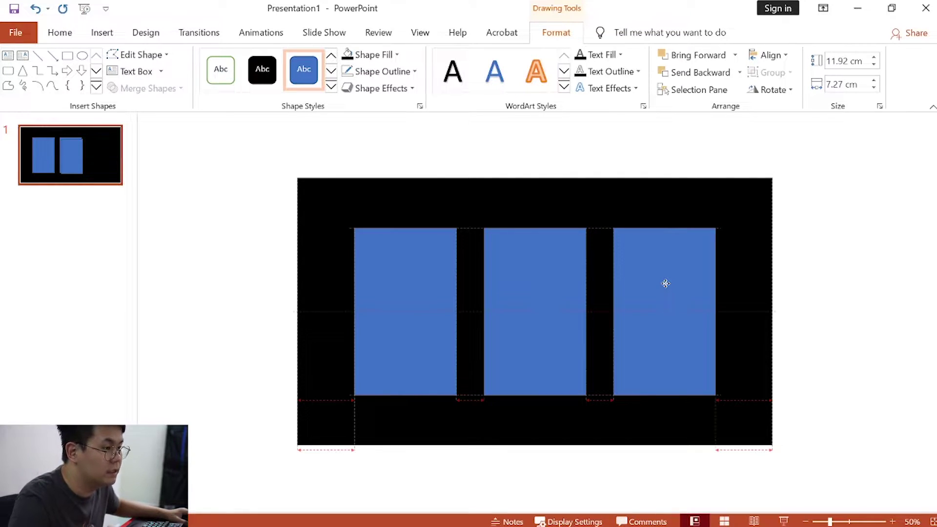
pyautogui.moveTo(666, 283); pyautogui.dragTo(666, 283)
pyautogui.hotkey('ctrl', 'a')
# Select the black shape plus the three rectangles and apply Merge Shapes > Subtract.
pyautogui.click(860, 268)
pyautogui.click(751, 225)
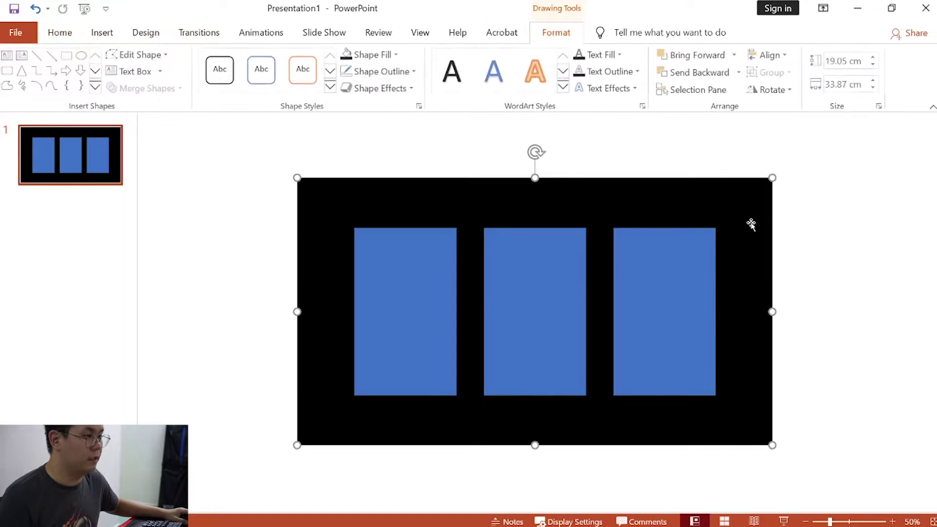
pyautogui.press('shift')
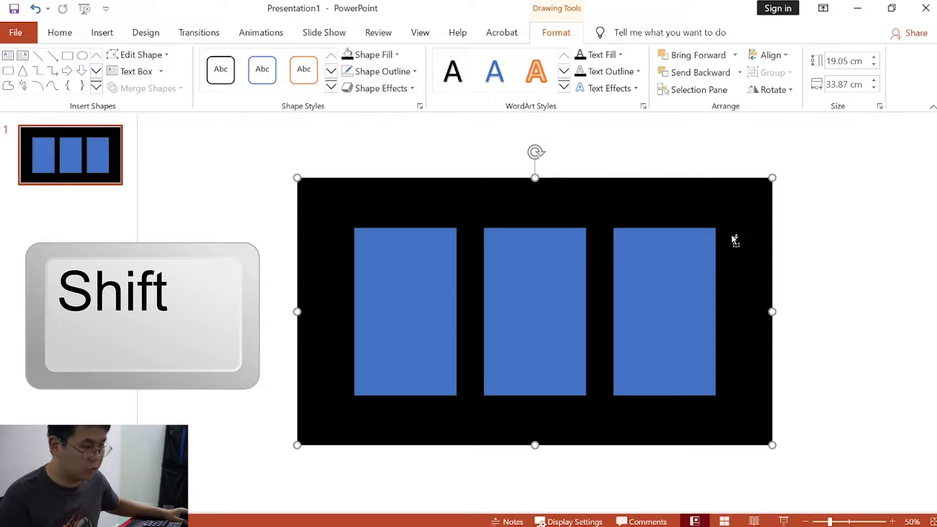
pyautogui.keyDown('shift'); pyautogui.click(688, 278); pyautogui.keyUp('shift')
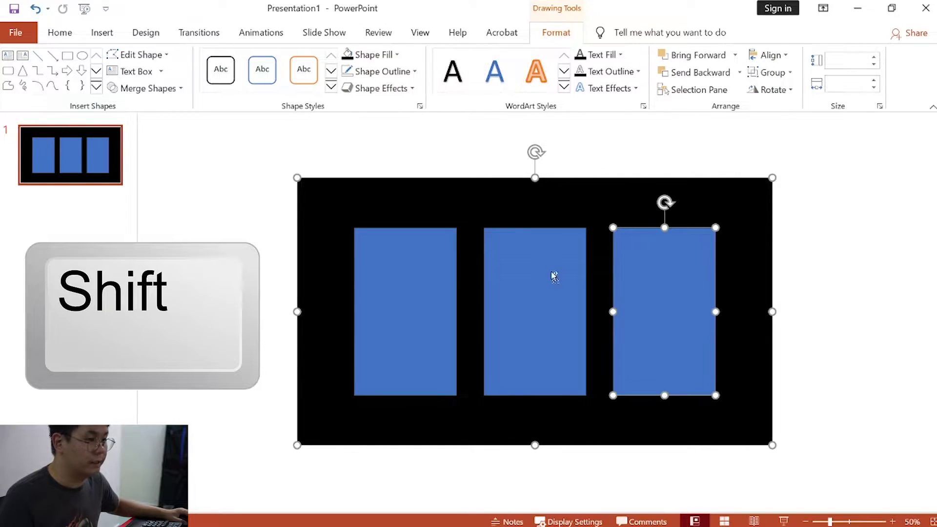
pyautogui.keyDown('shift'); pyautogui.click(552, 273); pyautogui.keyUp('shift')
pyautogui.keyDown('shift'); pyautogui.click(398, 279); pyautogui.keyUp('shift')
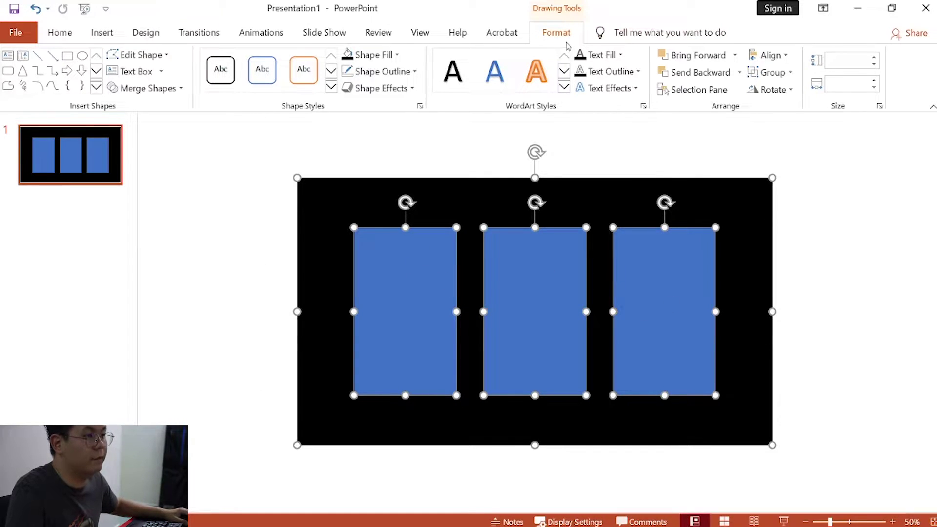
pyautogui.click(181, 89)
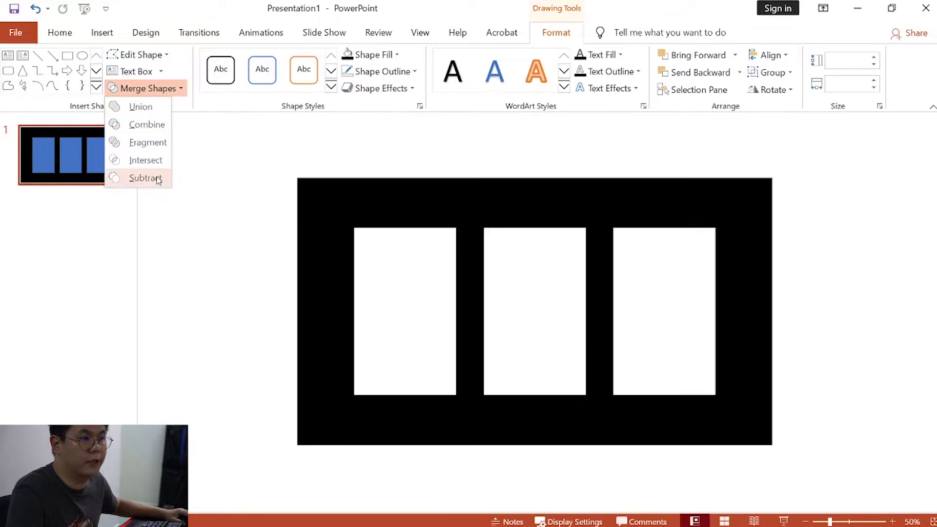
pyautogui.click(146, 178)
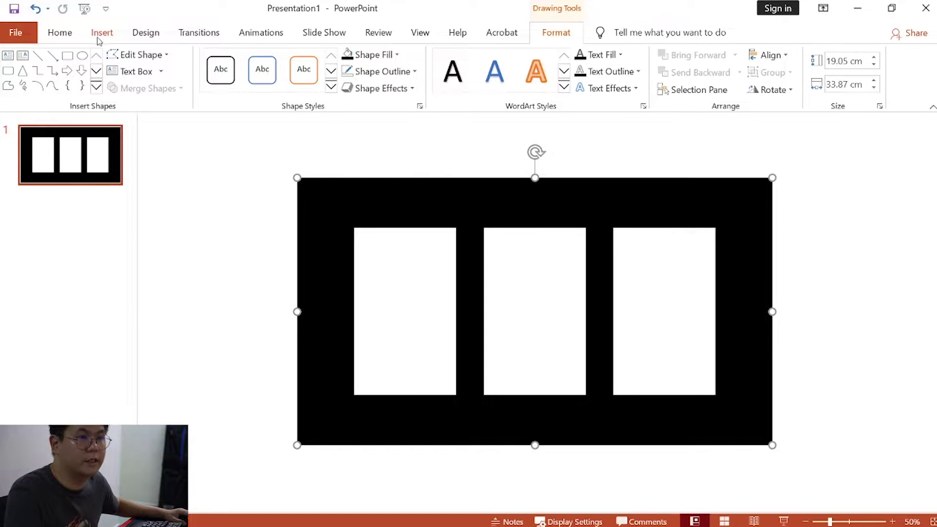
# Draw a horizontal text box inside the right window.
pyautogui.click(97, 39)
pyautogui.click(557, 61)
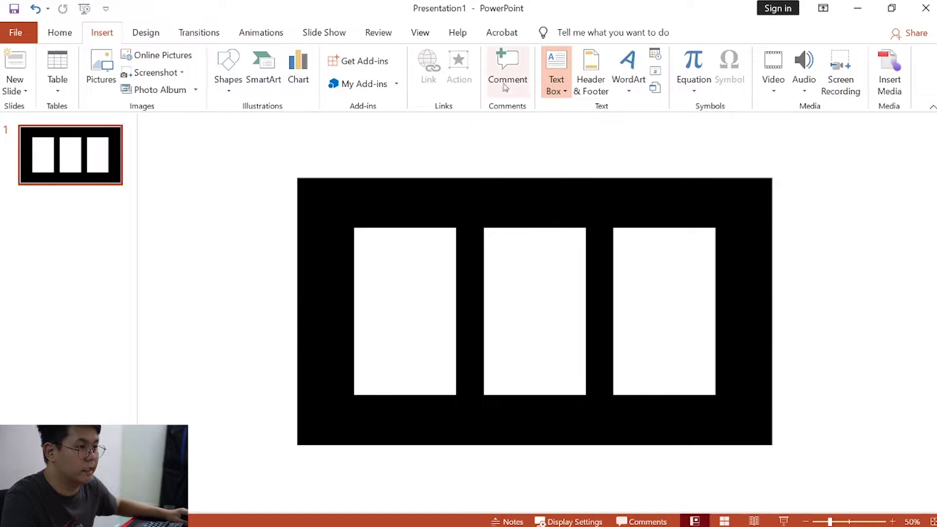
pyautogui.click(565, 91)
pyautogui.click(591, 108)
pyautogui.click(517, 295)
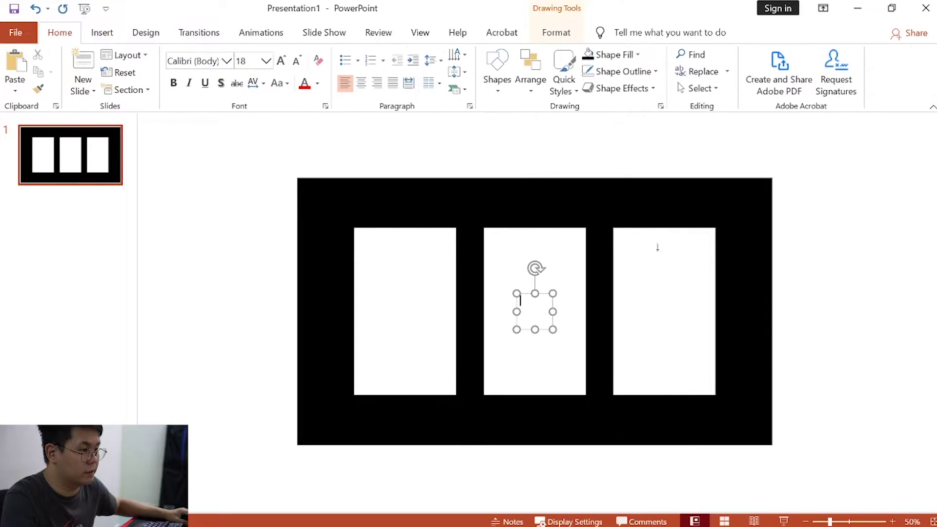
pyautogui.moveTo(637, 236); pyautogui.dragTo(704, 379)
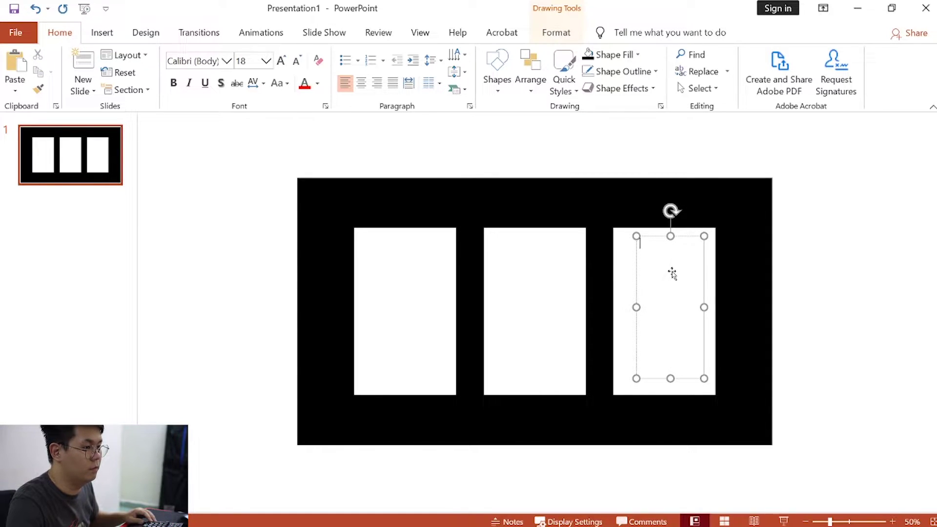
# Type the digits 1 through 9 on separate lines and narrow the box to the column width.
pyautogui.write('1')
pyautogui.press('Return')
pyautogui.write('2')
pyautogui.press('Return')
pyautogui.write('3')
pyautogui.press('Return')
pyautogui.write('4')
pyautogui.press('Return')
pyautogui.write('5')
pyautogui.press('Return')
pyautogui.write('6')
pyautogui.press('Return')
pyautogui.write('7')
pyautogui.press('Return')
pyautogui.write('8')
pyautogui.press('Return')
pyautogui.write('9')
pyautogui.press('Return')
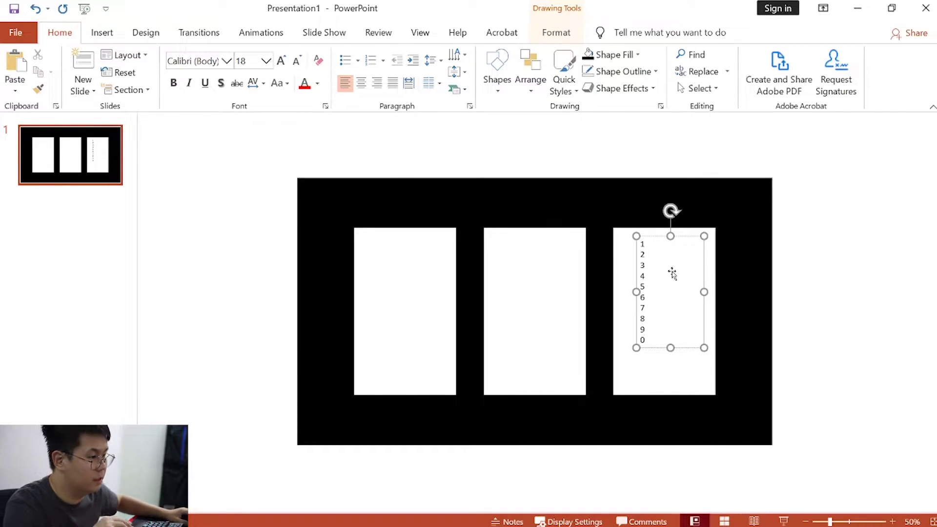
pyautogui.moveTo(705, 291); pyautogui.dragTo(649, 293)
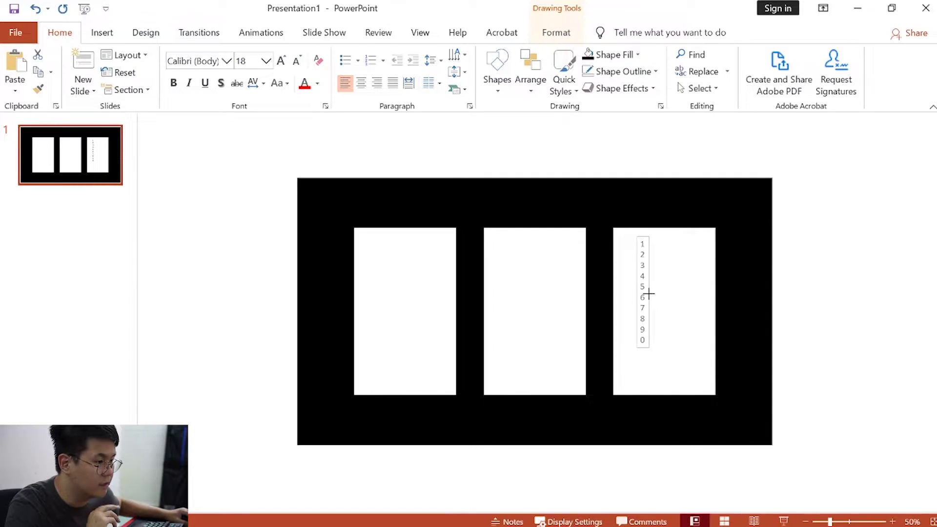
# Set all the digits in the column to 344 pt and red.
pyautogui.moveTo(649, 293); pyautogui.dragTo(650, 293)
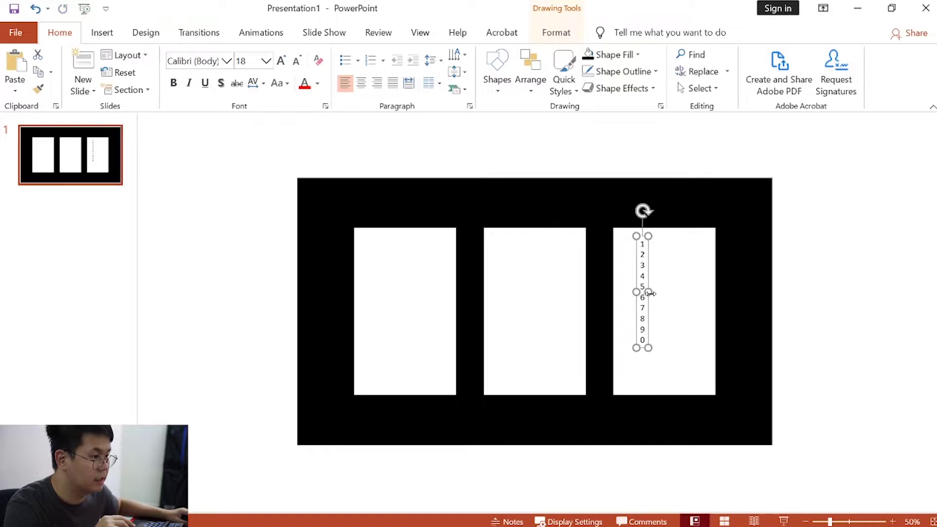
pyautogui.hotkey('ctrl', 'a')
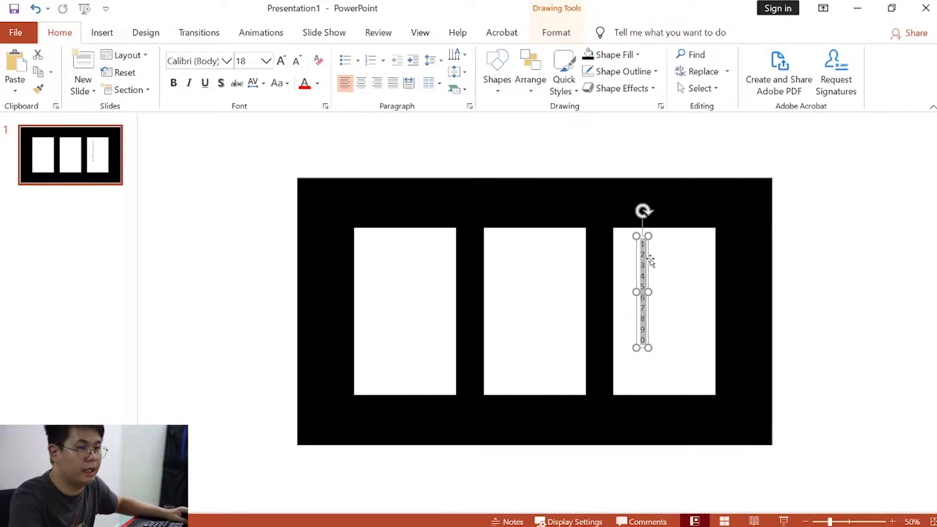
pyautogui.click(241, 61)
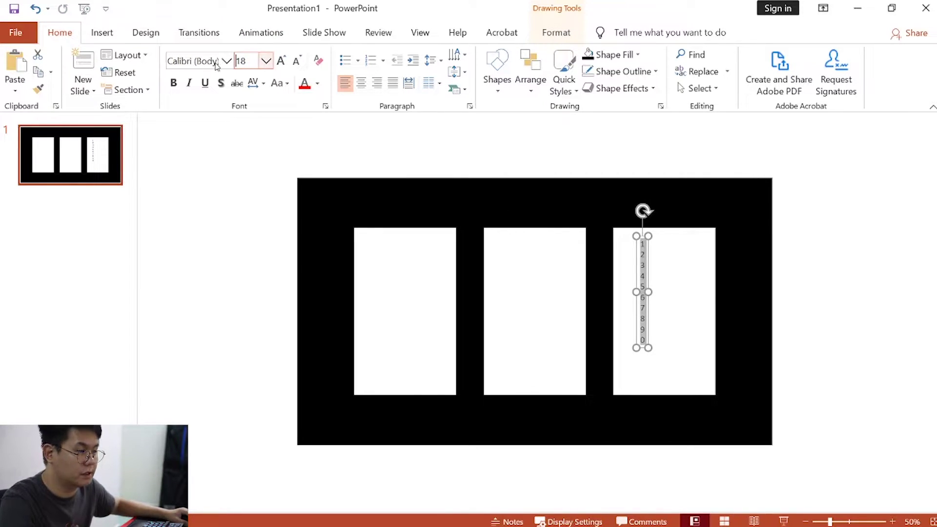
pyautogui.write('344')
pyautogui.press('Return')
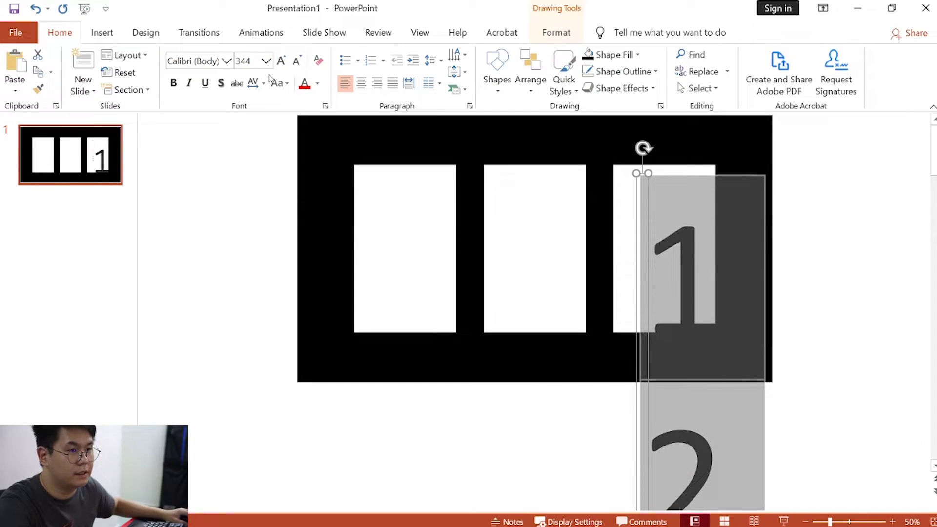
pyautogui.click(305, 84)
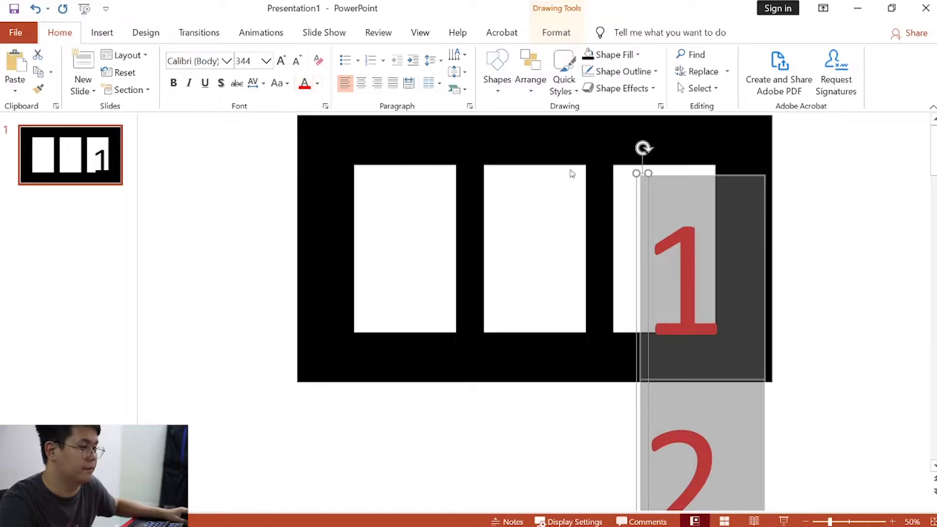
# Move the digit column upward until its 0 fills the right window.
pyautogui.click(632, 371)
pyautogui.click(640, 373)
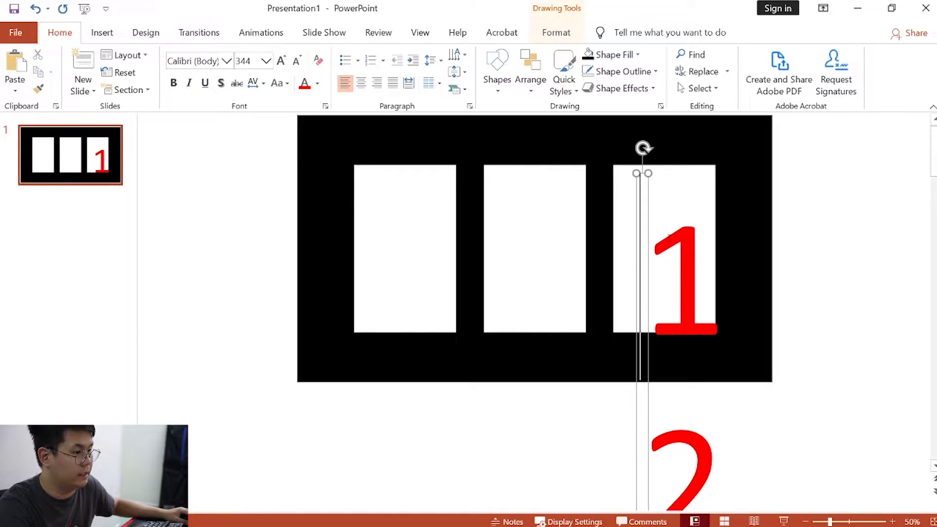
pyautogui.scroll(-4, 652, 244)
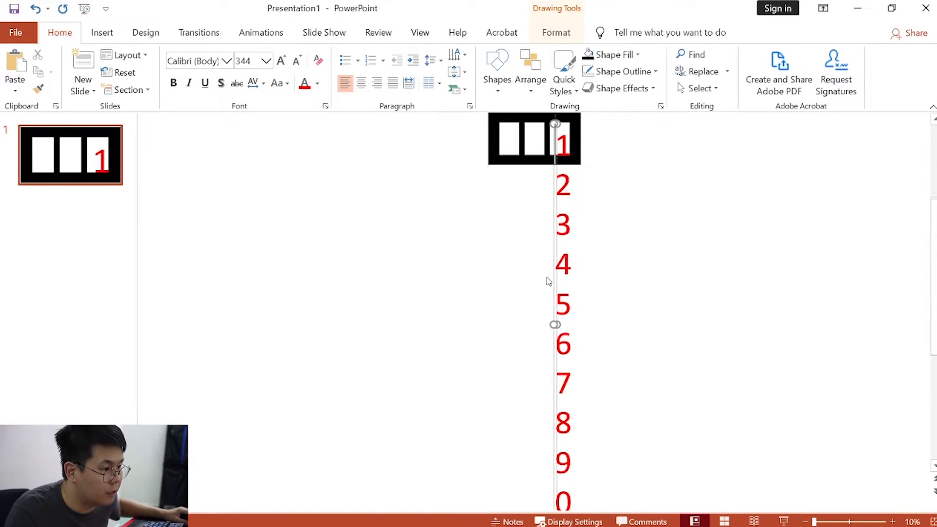
pyautogui.moveTo(558, 280); pyautogui.dragTo(558, 122)
pyautogui.hotkey('ctrl', 'z')
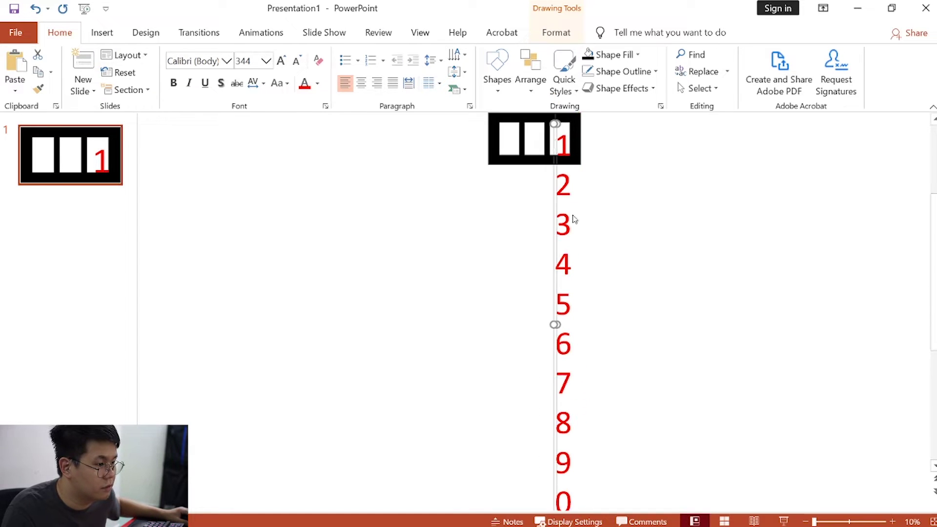
pyautogui.moveTo(560, 293); pyautogui.dragTo(559, 219)
pyautogui.scroll(2, 548, 244)
pyautogui.scroll(2, 558, 293)
pyautogui.moveTo(556, 352); pyautogui.dragTo(549, 210)
pyautogui.scroll(3, 549, 259)
pyautogui.moveTo(552, 312); pyautogui.dragTo(553, 276)
pyautogui.scroll(2, 576, 468)
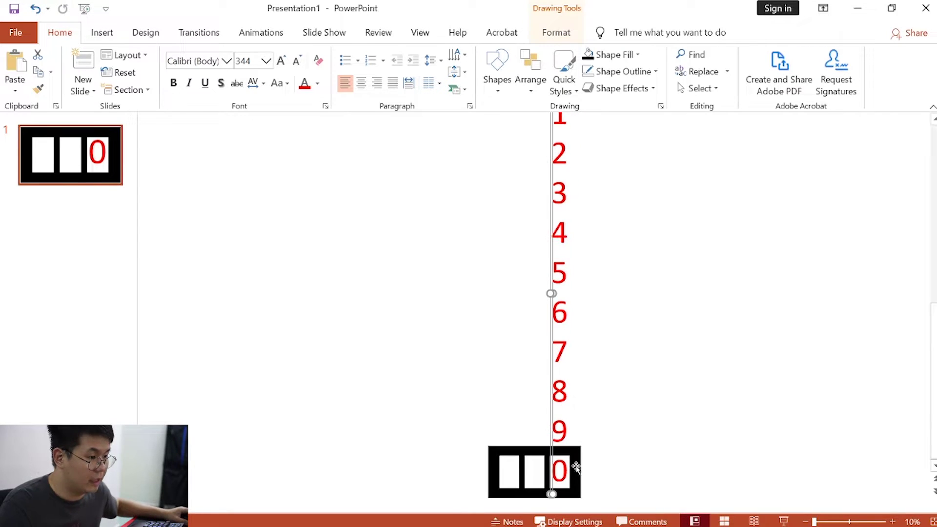
pyautogui.scroll(3, 546, 477)
pyautogui.scroll(-5, 542, 477)
pyautogui.scroll(-1, 608, 400)
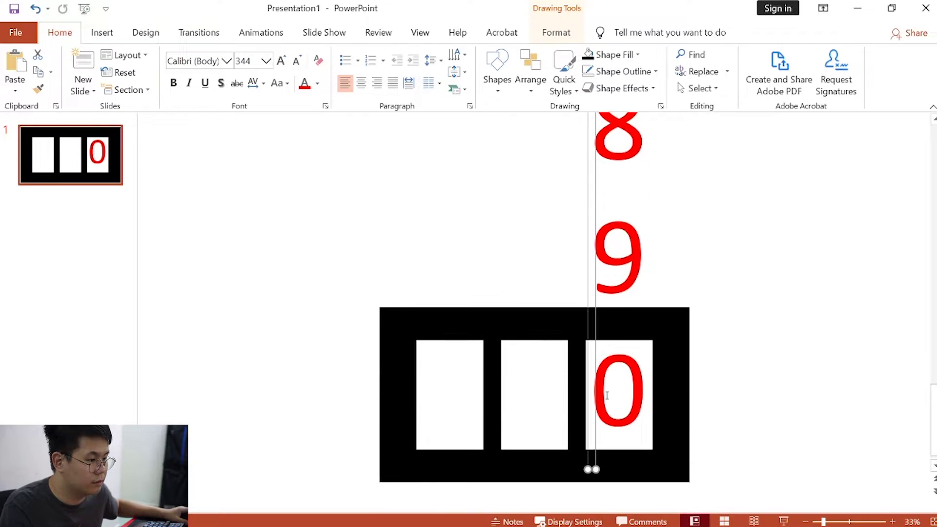
pyautogui.scroll(4, 619, 431)
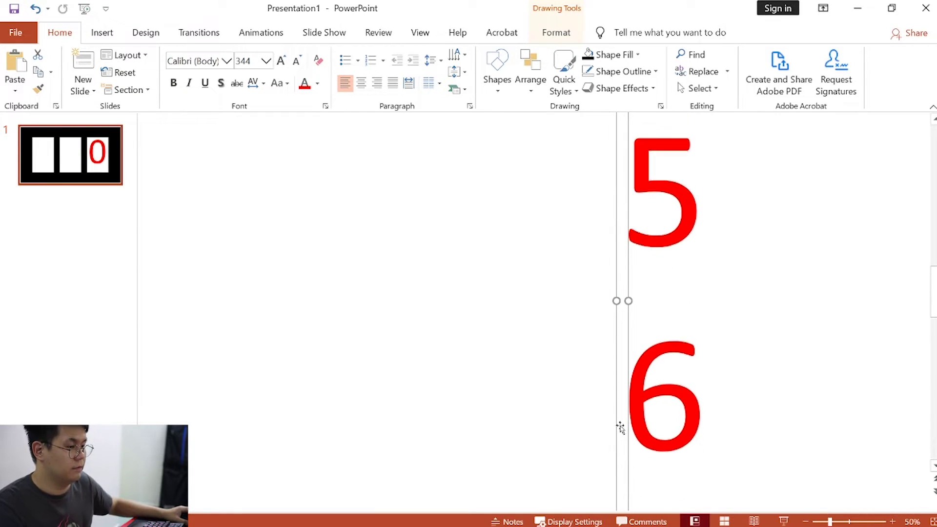
pyautogui.scroll(-6, 632, 434)
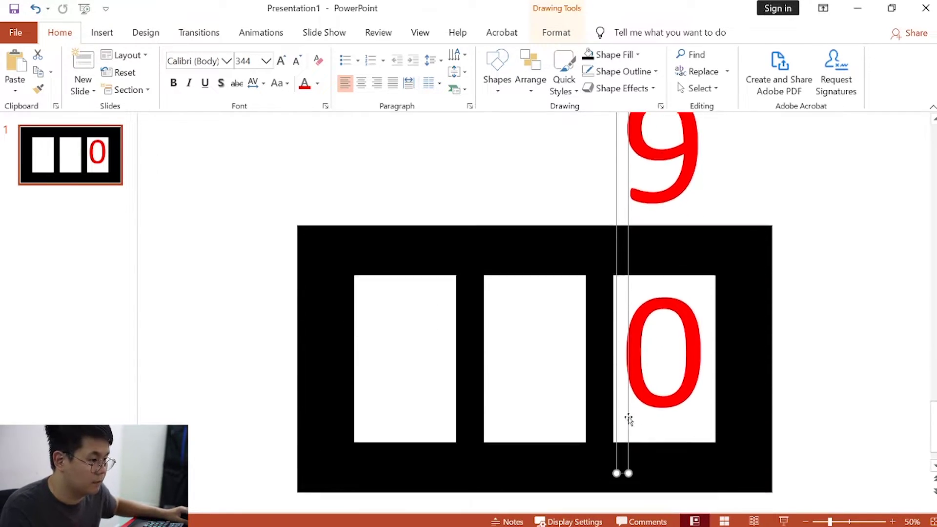
pyautogui.click(628, 383)
pyautogui.moveTo(627, 383); pyautogui.dragTo(628, 379)
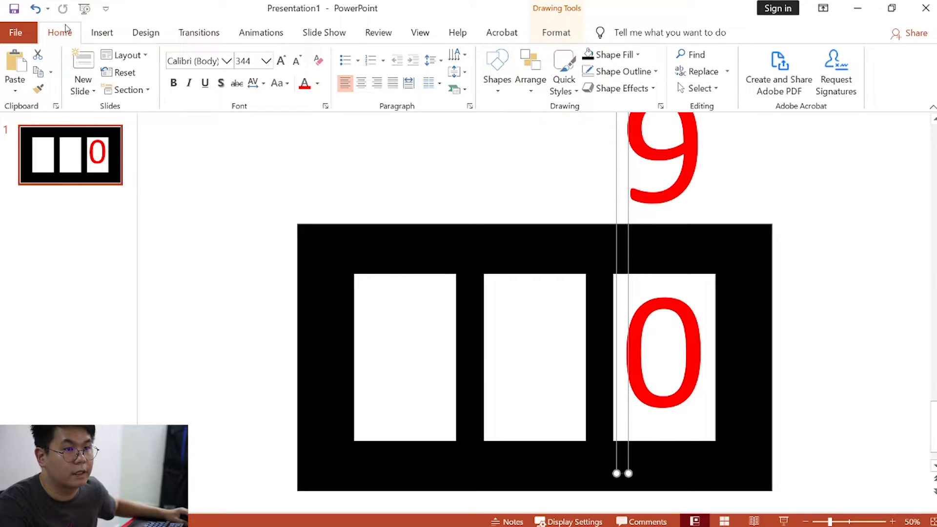
# Draw a horizontal text box inside the middle window.
pyautogui.click(99, 32)
pyautogui.click(566, 91)
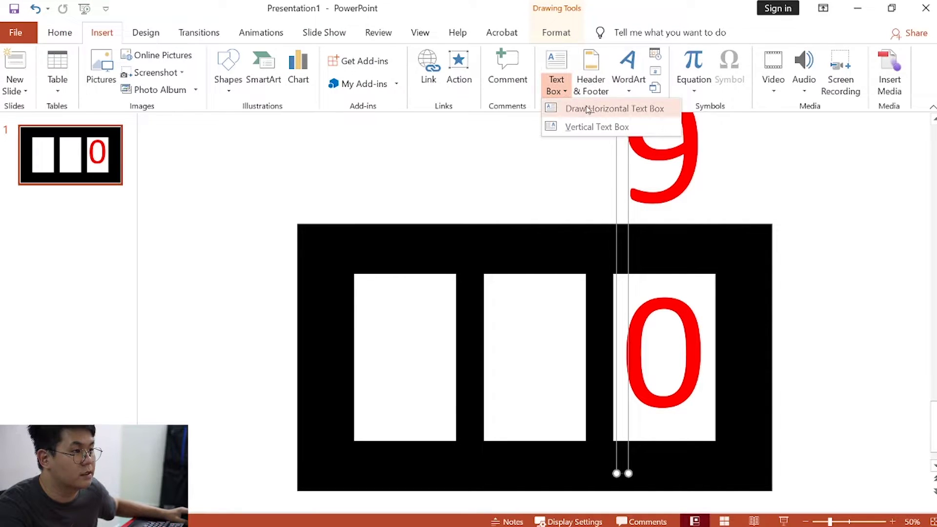
pyautogui.click(589, 109)
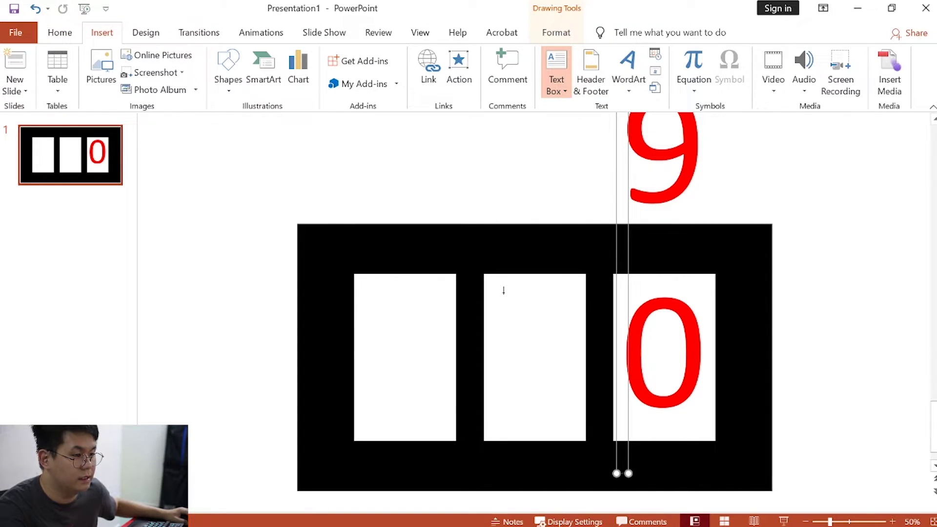
pyautogui.moveTo(503, 284); pyautogui.dragTo(573, 416)
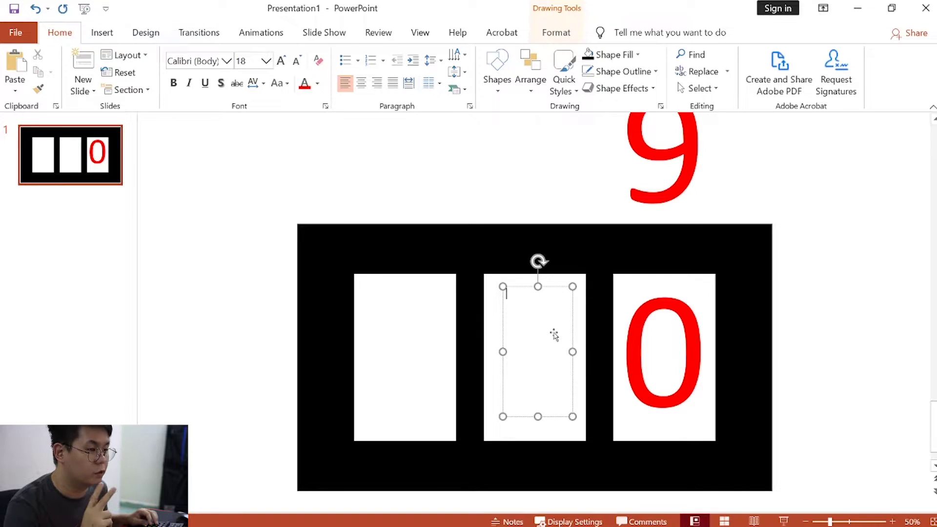
# Type 0, 5, 4, 9, 7, 3, 1 on separate lines and narrow the box to fit.
pyautogui.write('0')
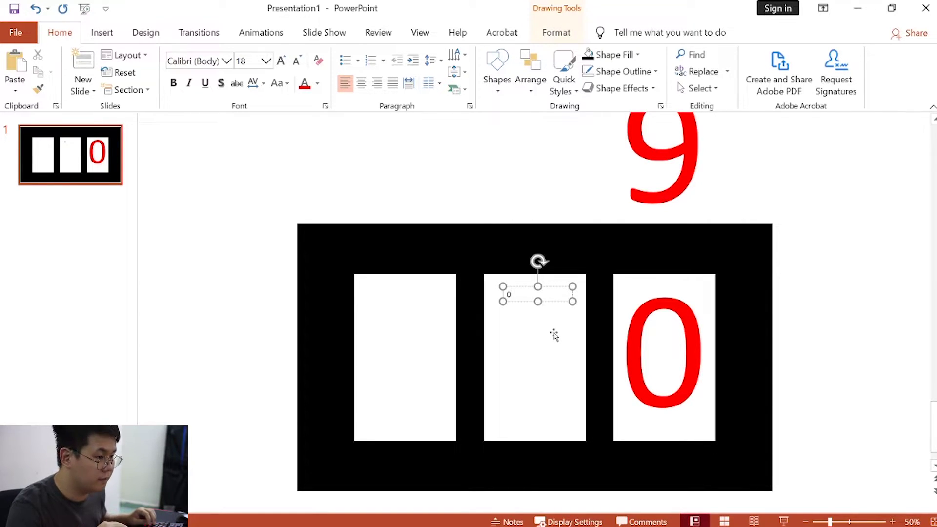
pyautogui.press('Return')
pyautogui.write('5')
pyautogui.press('Return')
pyautogui.press('Return')
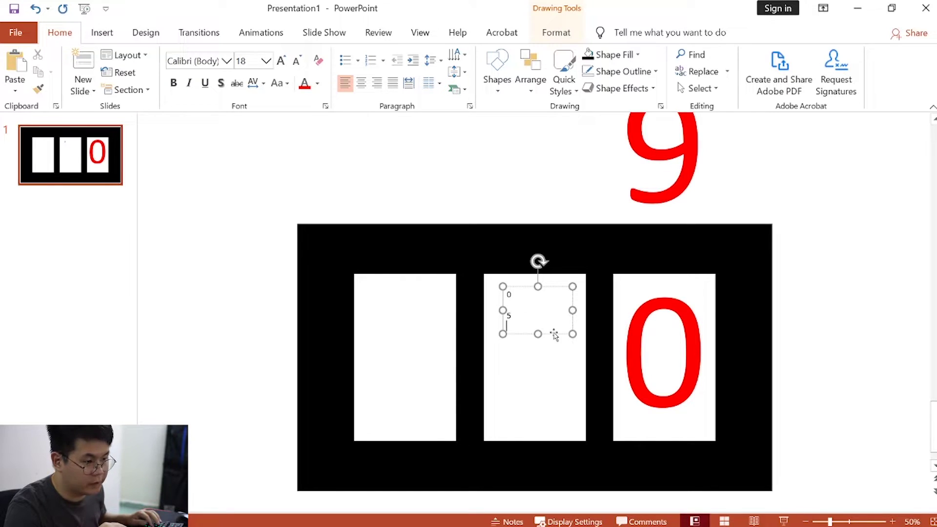
pyautogui.write('4')
pyautogui.press('Return')
pyautogui.press('Return')
pyautogui.write('9')
pyautogui.press('Return')
pyautogui.press('Return')
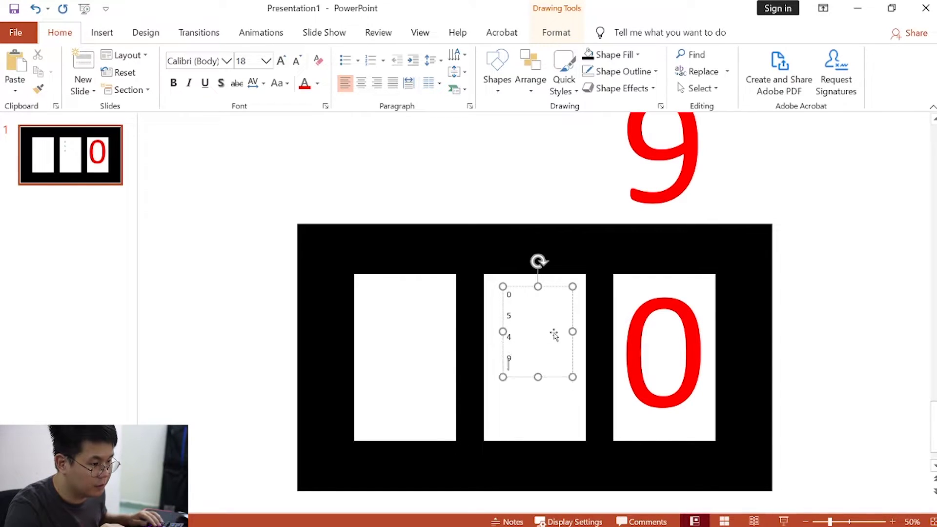
pyautogui.write('7')
pyautogui.press('Return')
pyautogui.press('Return')
pyautogui.write('3')
pyautogui.press('Return')
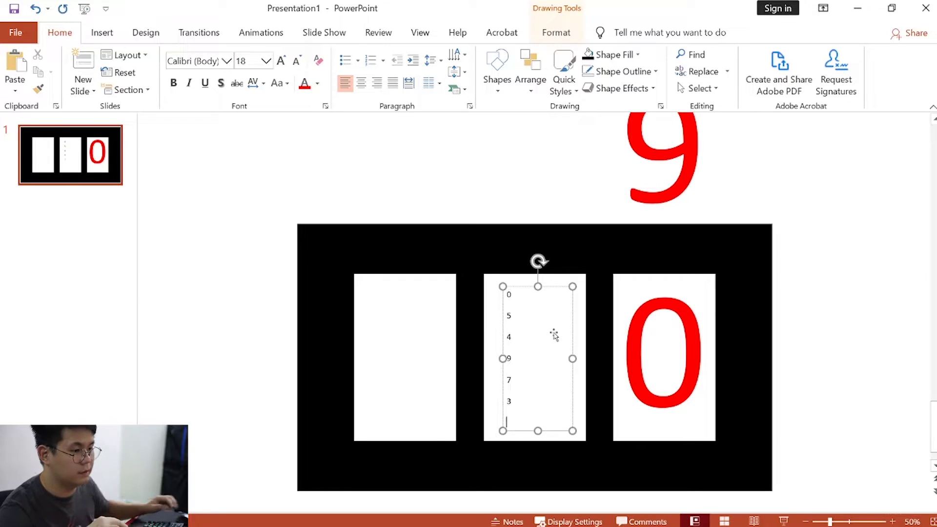
pyautogui.write('1')
pyautogui.moveTo(573, 359); pyautogui.dragTo(517, 359)
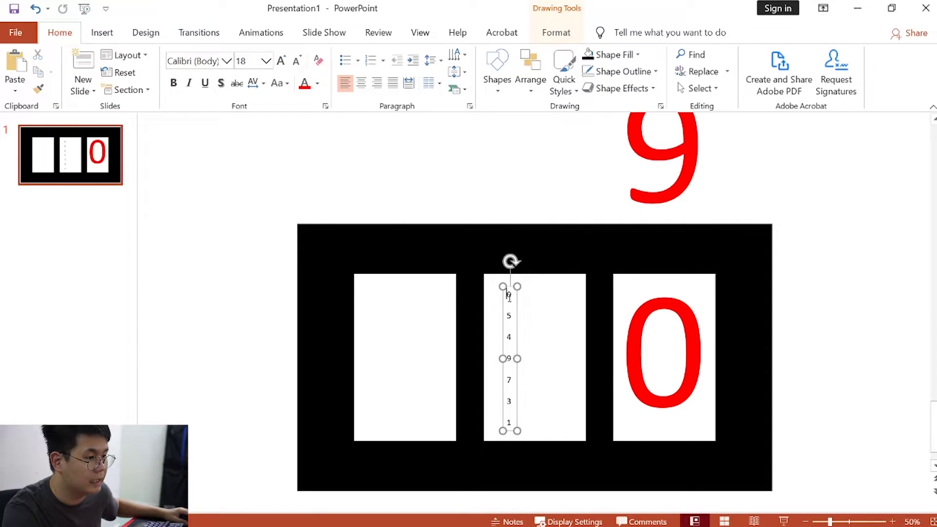
pyautogui.hotkey('ctrl', 'a')
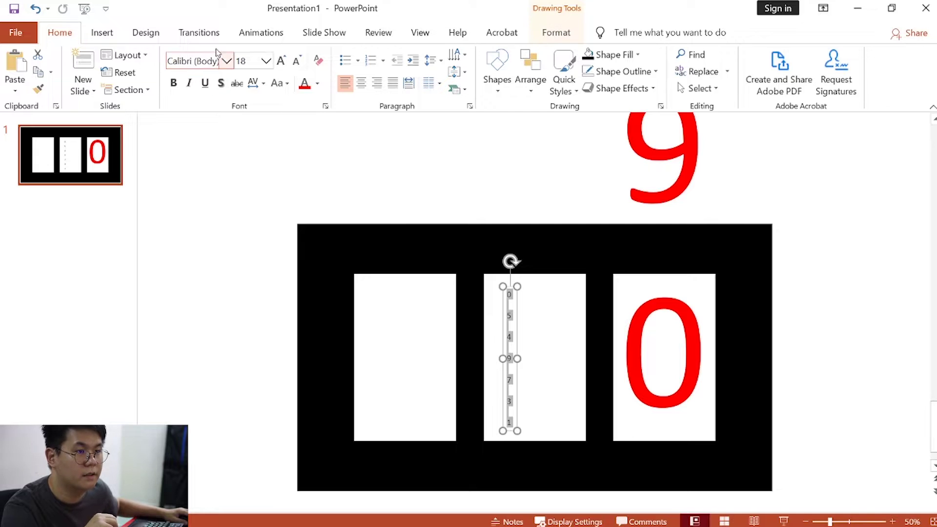
# Enlarge the middle strip's digits to 344 pt and move its 0 into the middle window.
pyautogui.click(229, 61)
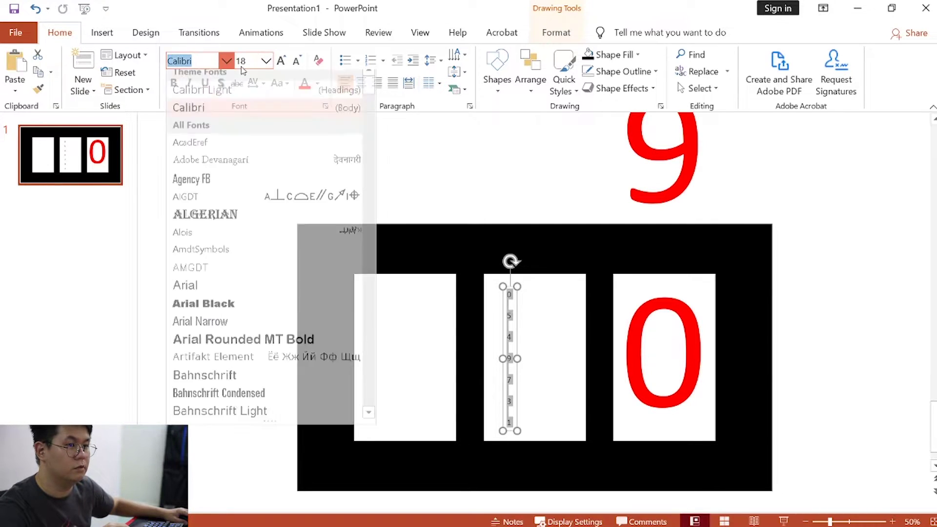
pyautogui.click(247, 61)
pyautogui.hotkey('ctrl', 'a')
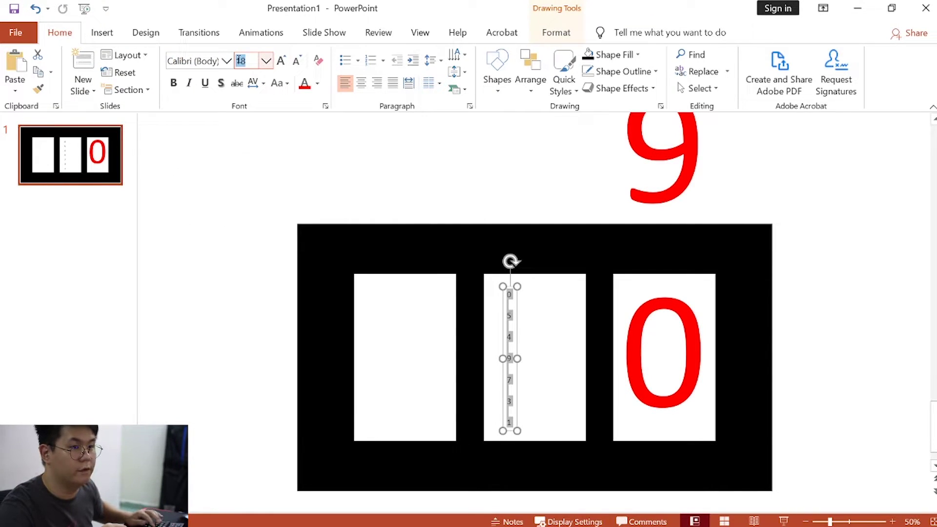
pyautogui.press('Return')
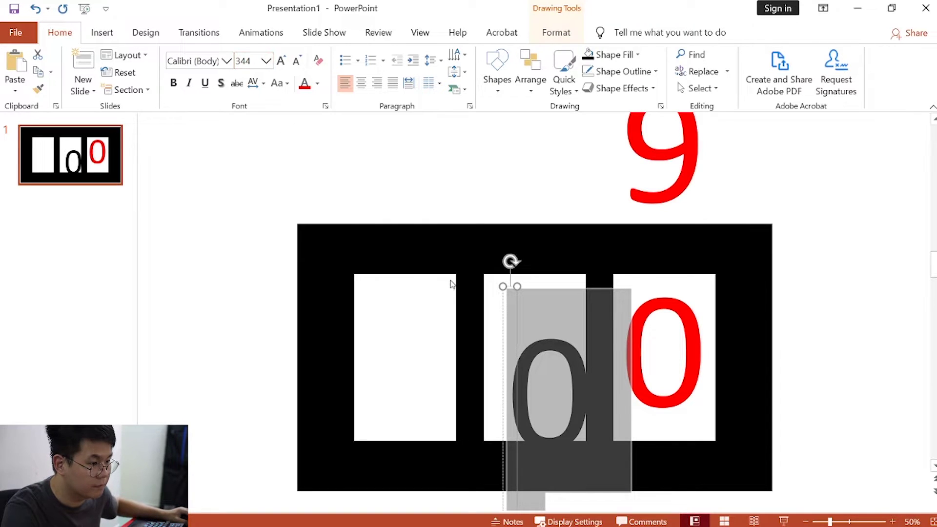
pyautogui.moveTo(523, 331); pyautogui.dragTo(497, 288)
# Color all of the middle strip's digits red.
pyautogui.click(498, 295)
pyautogui.hotkey('ctrl', 'a')
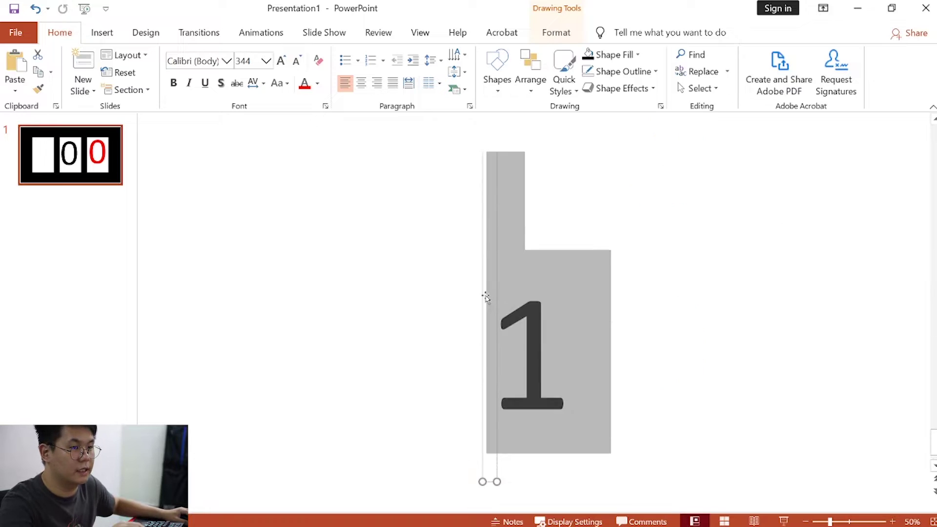
pyautogui.click(303, 84)
pyautogui.click(784, 272)
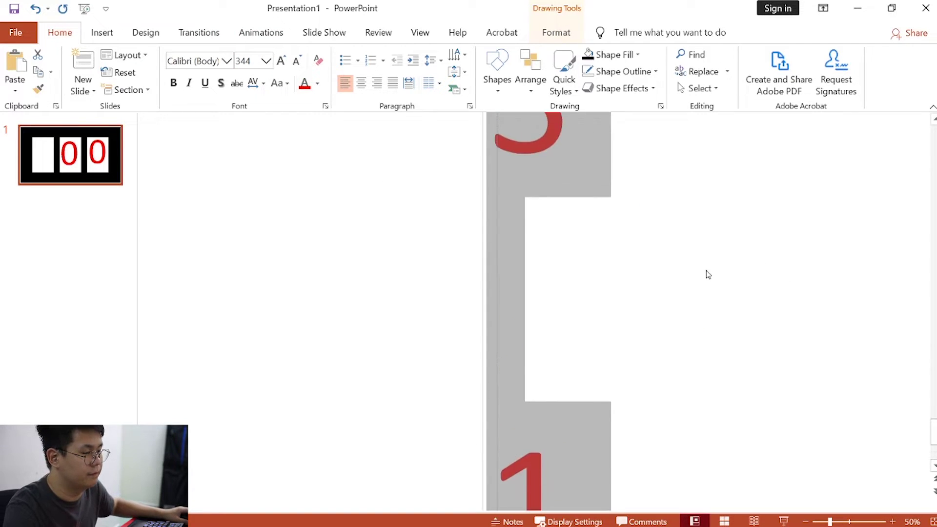
pyautogui.click(568, 260)
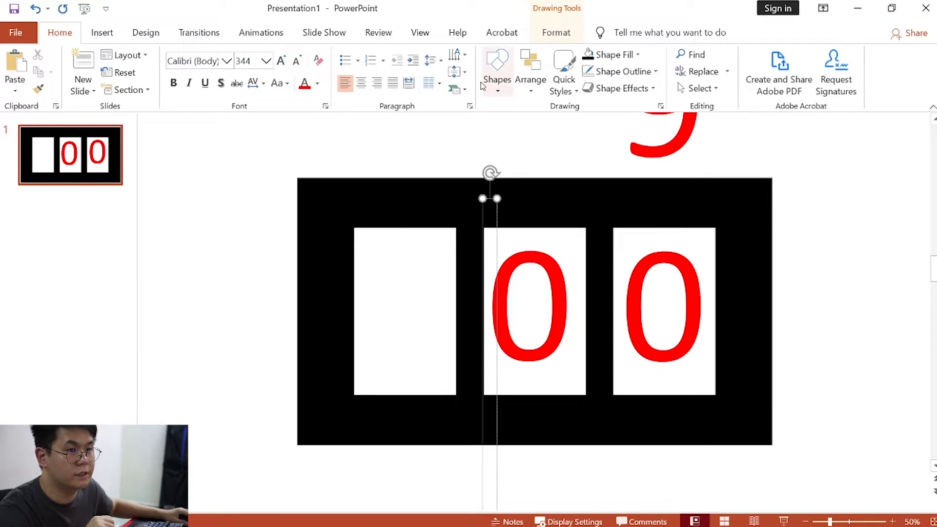
# Add a red 344 pt '1' in a text box positioned over the left window.
pyautogui.click(100, 33)
pyautogui.click(558, 89)
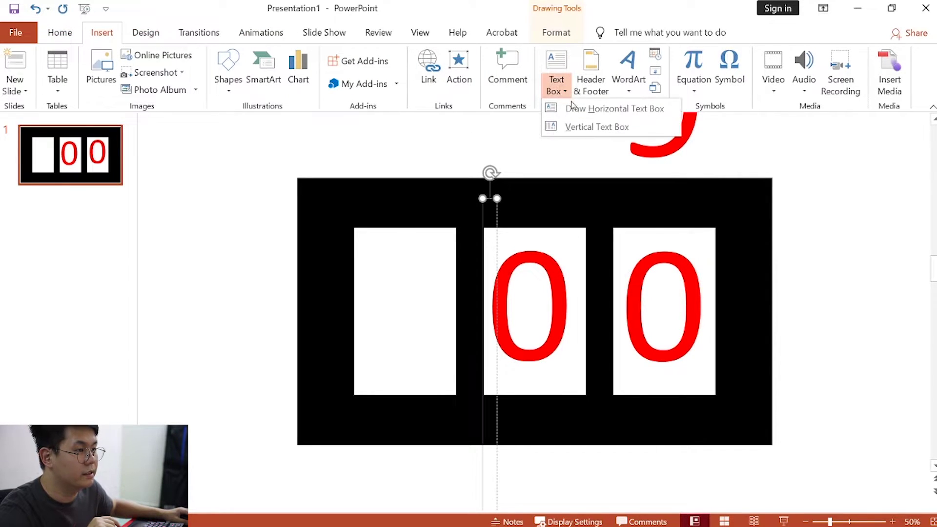
pyautogui.click(571, 109)
pyautogui.moveTo(370, 246)
pyautogui.mouseDown()
pyautogui.moveTo(427, 324)
pyautogui.moveTo(447, 377)
pyautogui.moveTo(440, 372)
pyautogui.mouseUp()
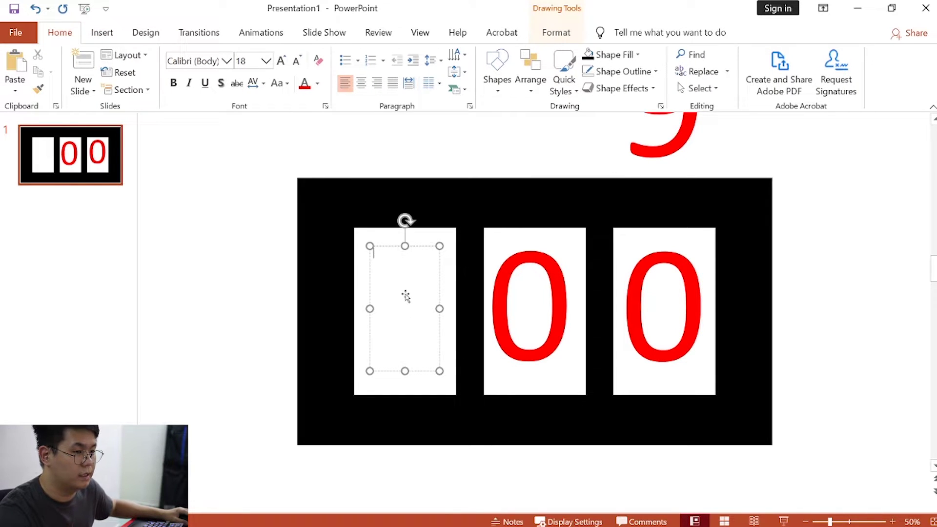
pyautogui.write('1')
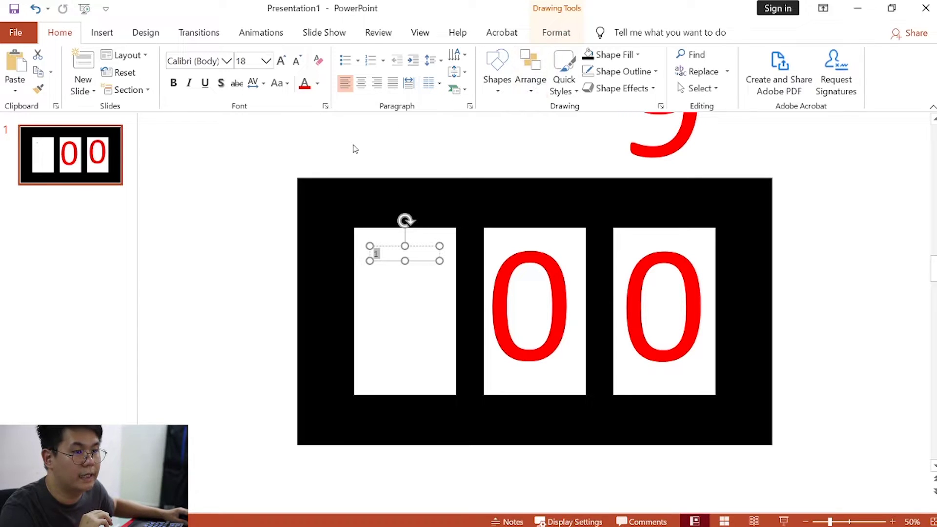
pyautogui.click(242, 61)
pyautogui.write('34')
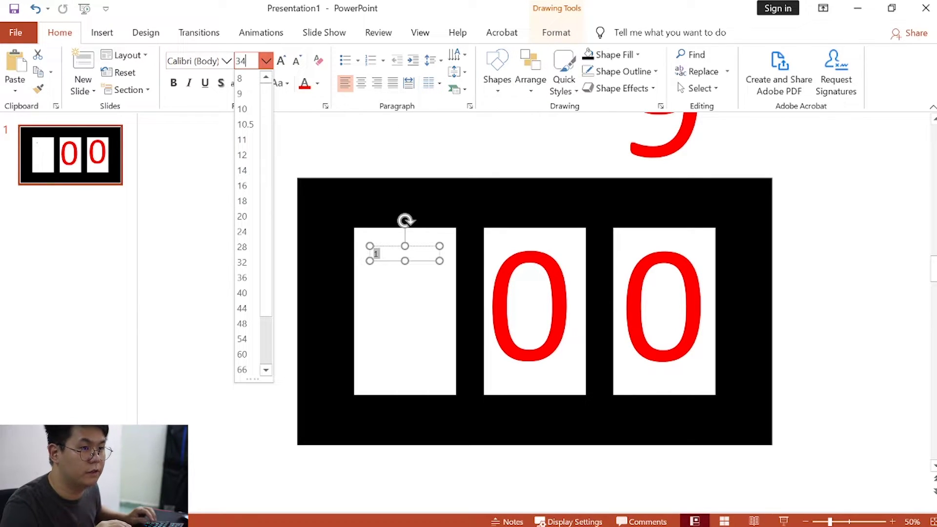
pyautogui.write('4')
pyautogui.press('Return')
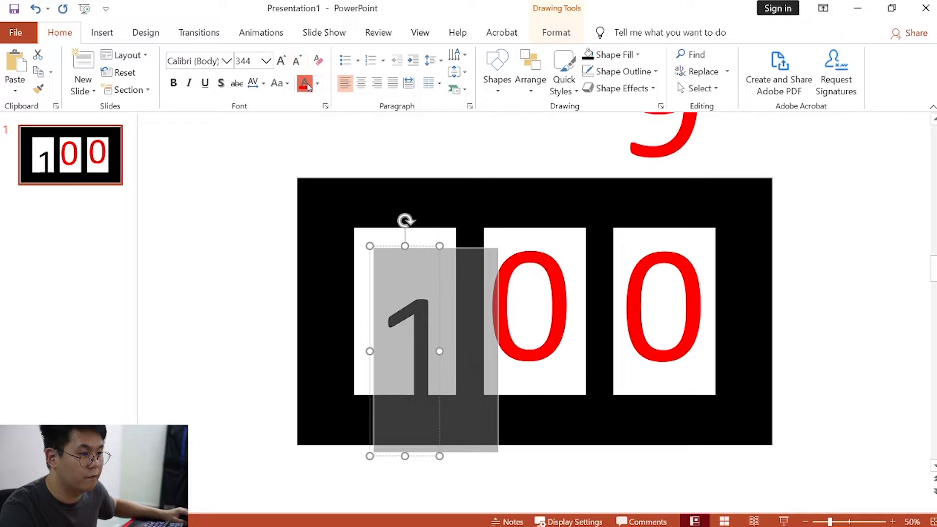
pyautogui.click(306, 86)
pyautogui.moveTo(394, 247); pyautogui.dragTo(378, 200)
# Nudge the middle 0 strip slightly to the right.
pyautogui.click(559, 344)
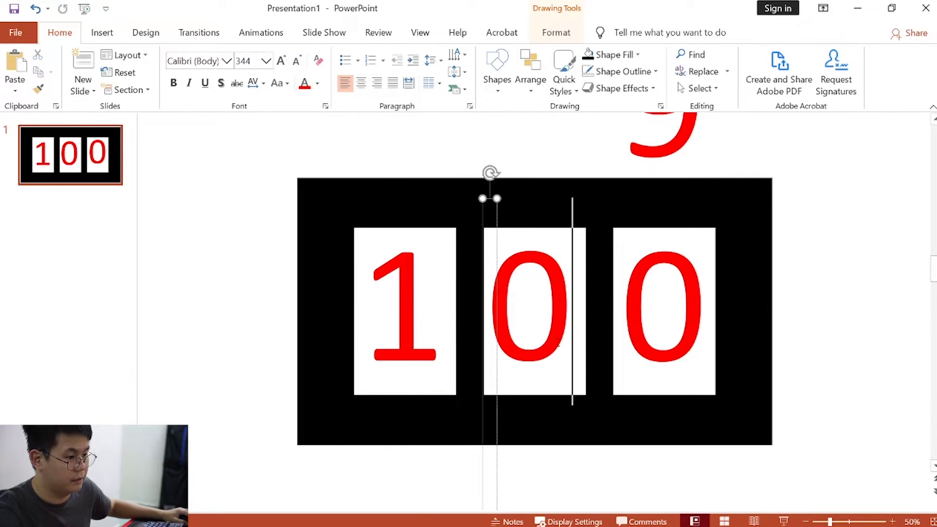
pyautogui.moveTo(493, 341); pyautogui.dragTo(503, 344)
pyautogui.click(793, 299)
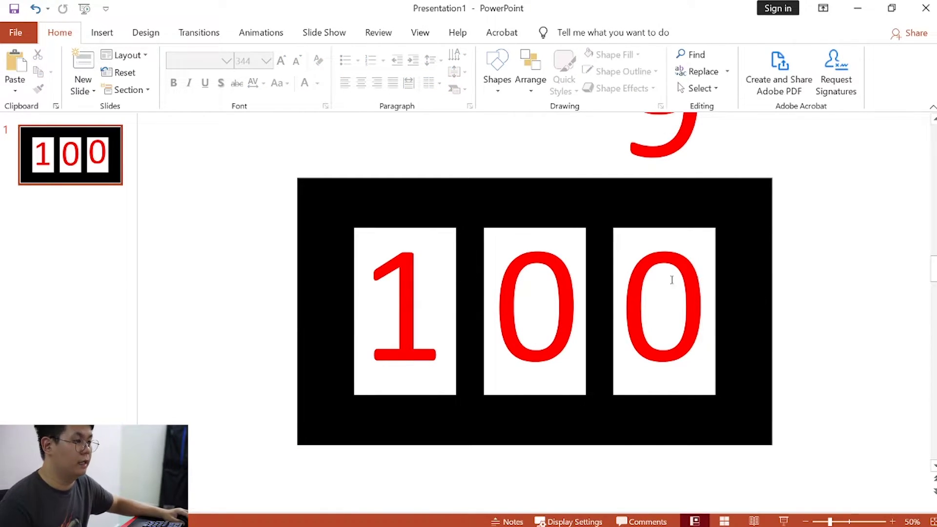
pyautogui.click(649, 259)
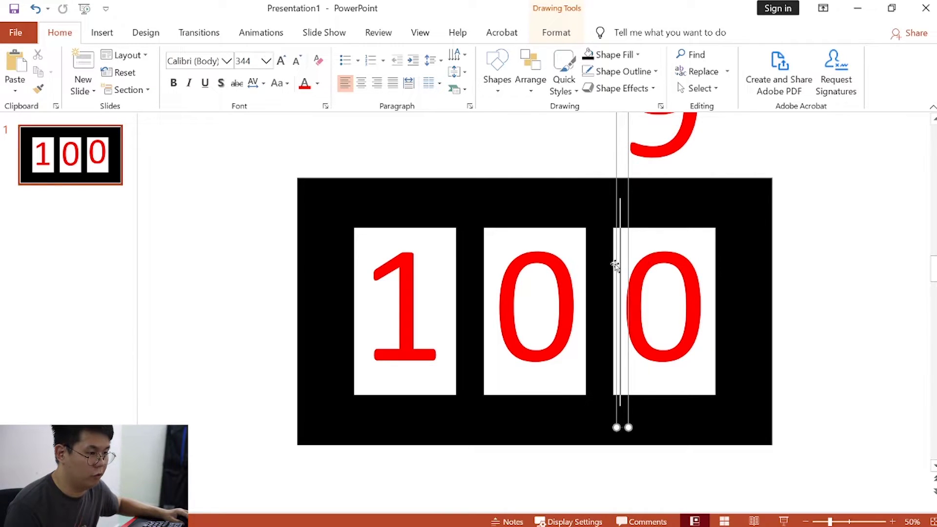
pyautogui.keyDown('shift'); pyautogui.click(547, 263); pyautogui.keyUp('shift')
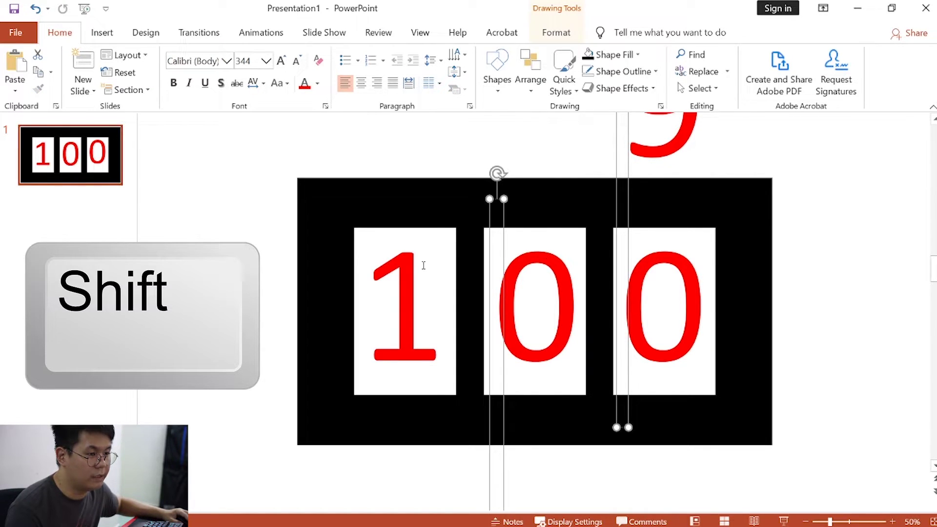
pyautogui.keyDown('shift'); pyautogui.click(406, 264); pyautogui.keyUp('shift')
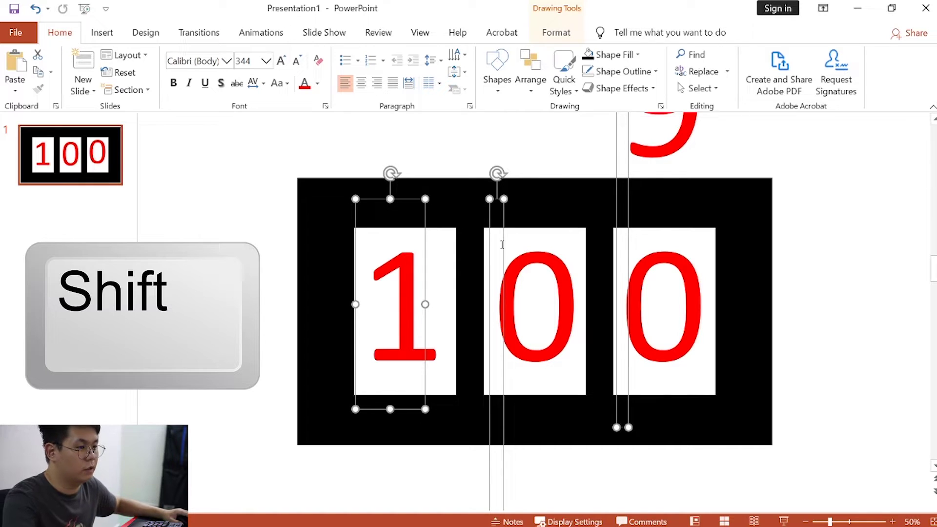
pyautogui.rightClick(504, 242)
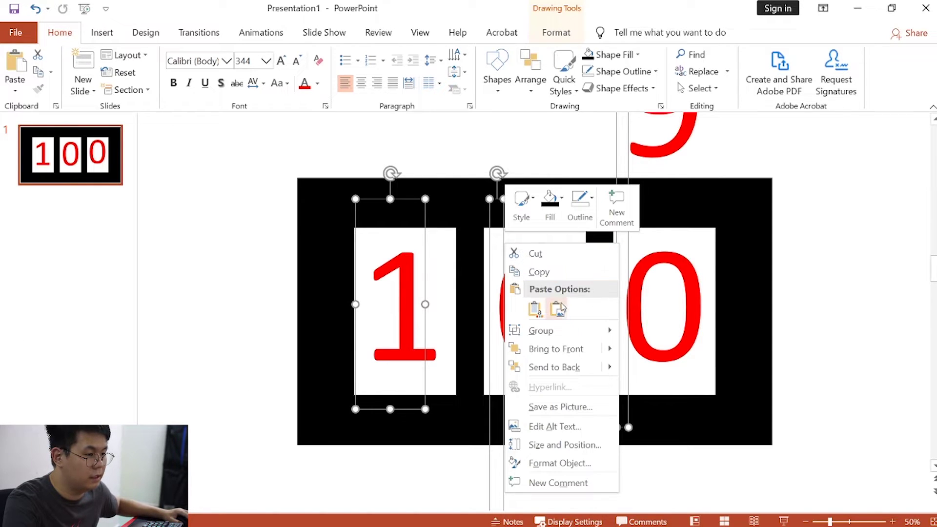
pyautogui.click(564, 366)
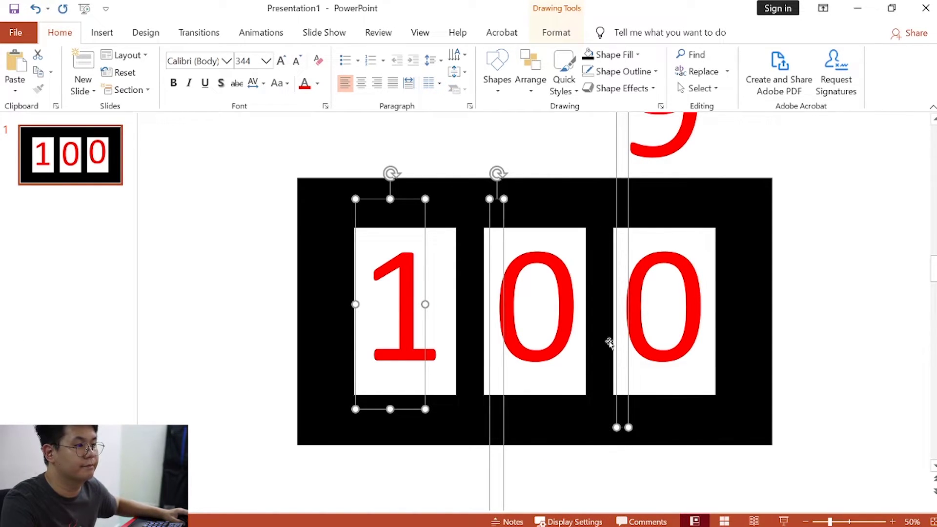
pyautogui.click(828, 311)
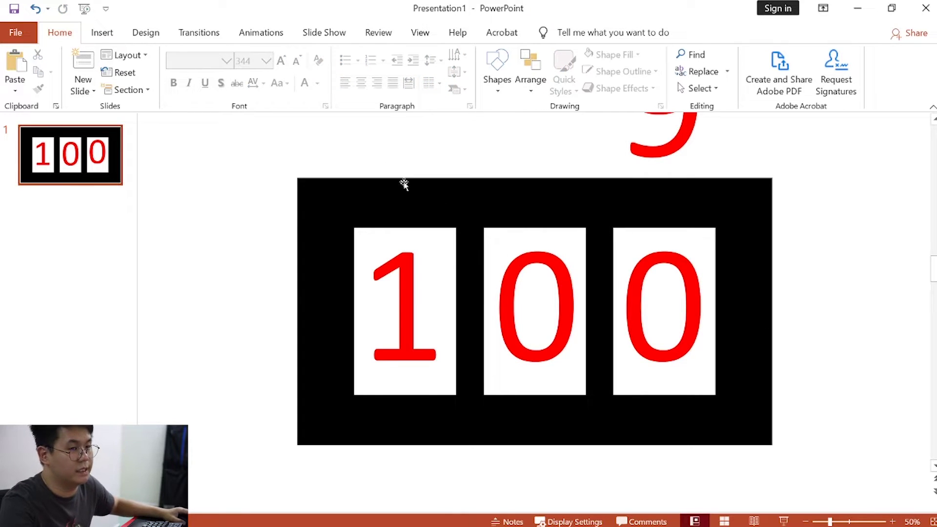
# Give the right strip a Fly In animation starting With Previous, lasting 3.25 seconds.
pyautogui.click(639, 241)
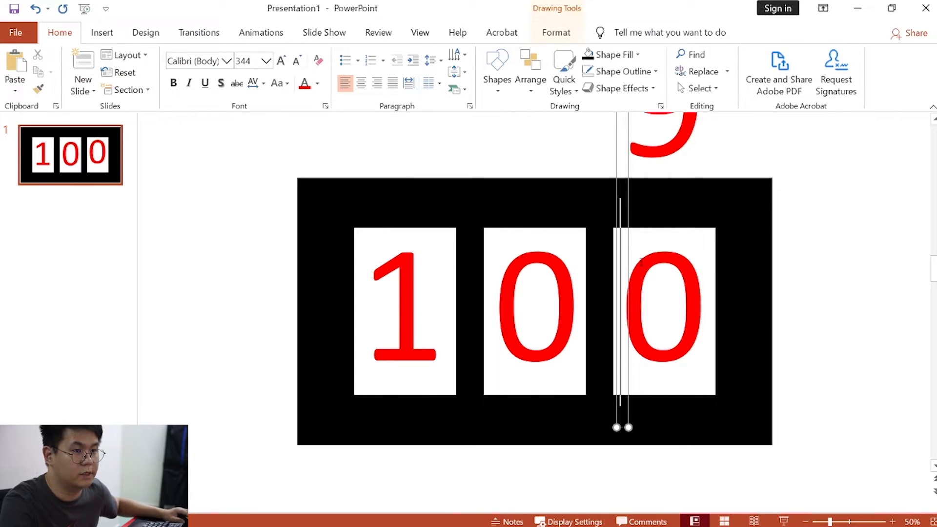
pyautogui.click(270, 34)
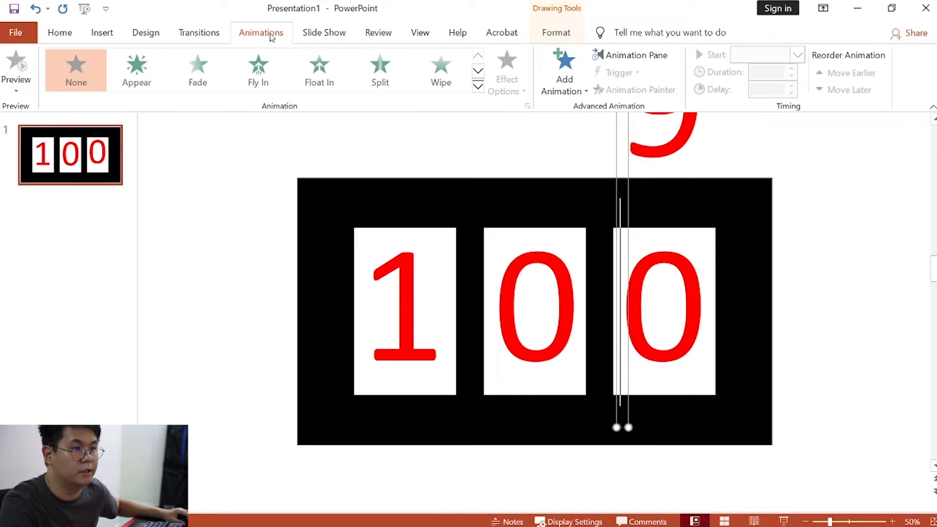
pyautogui.click(259, 73)
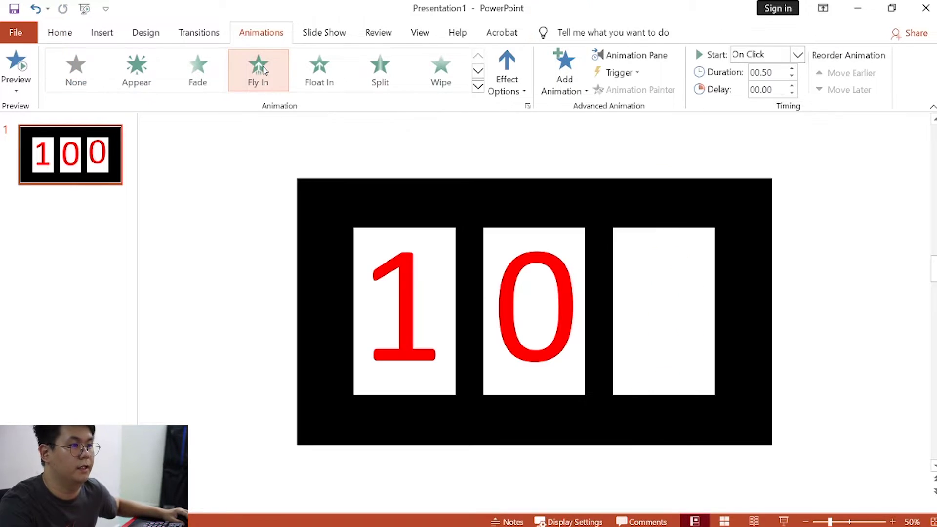
pyautogui.click(797, 55)
pyautogui.click(770, 88)
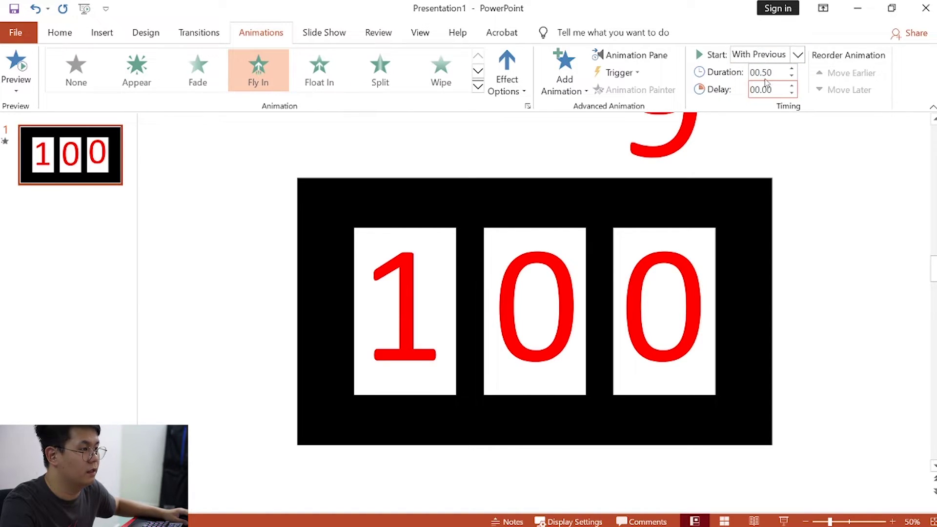
pyautogui.moveTo(749, 73); pyautogui.dragTo(776, 72)
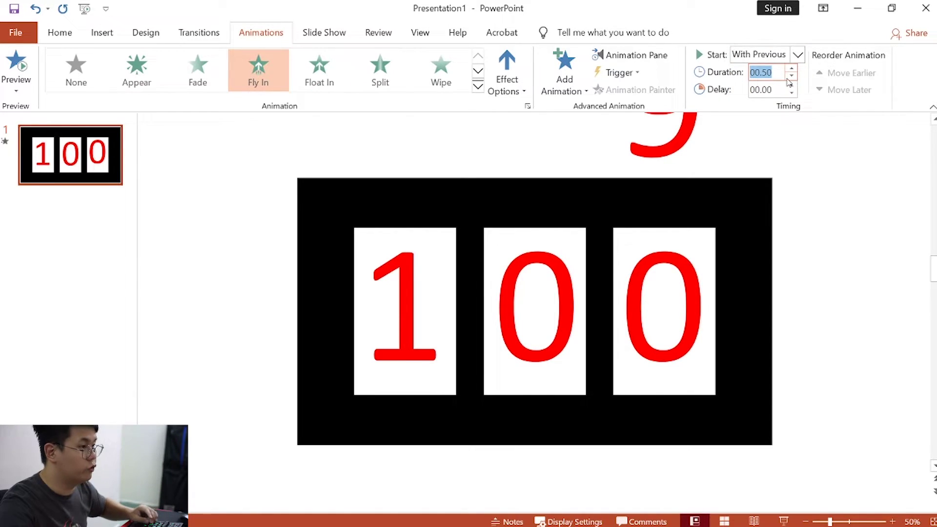
pyautogui.write('3.25')
pyautogui.press('Return')
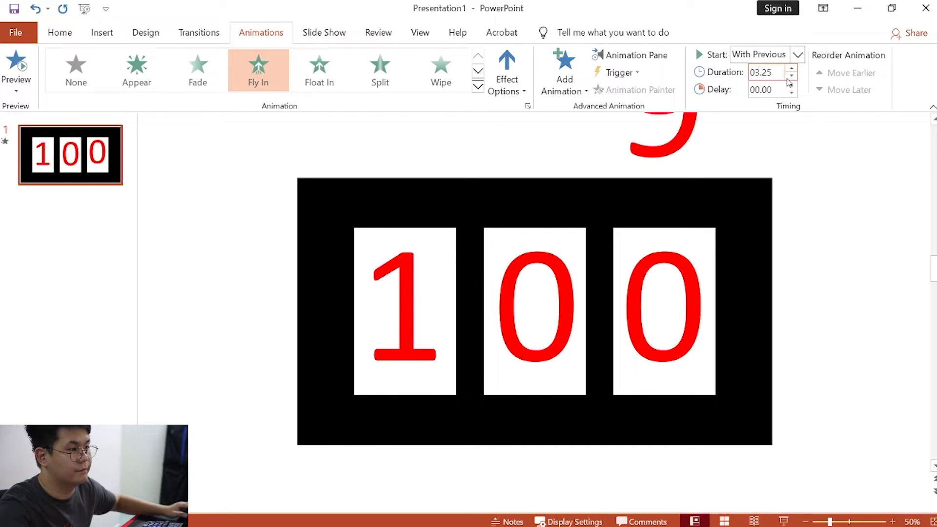
# Set the right strip's Fly In direction to From Bottom.
pyautogui.click(623, 274)
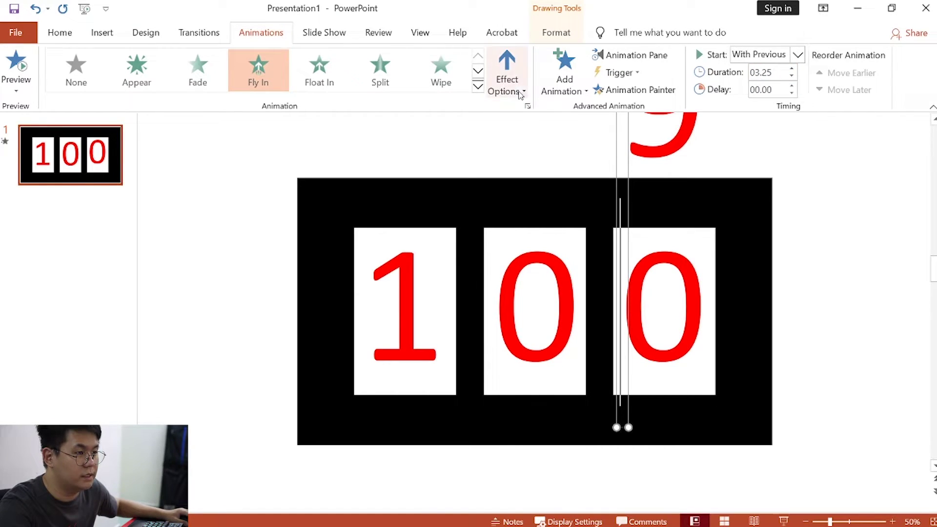
pyautogui.click(507, 80)
pyautogui.click(537, 143)
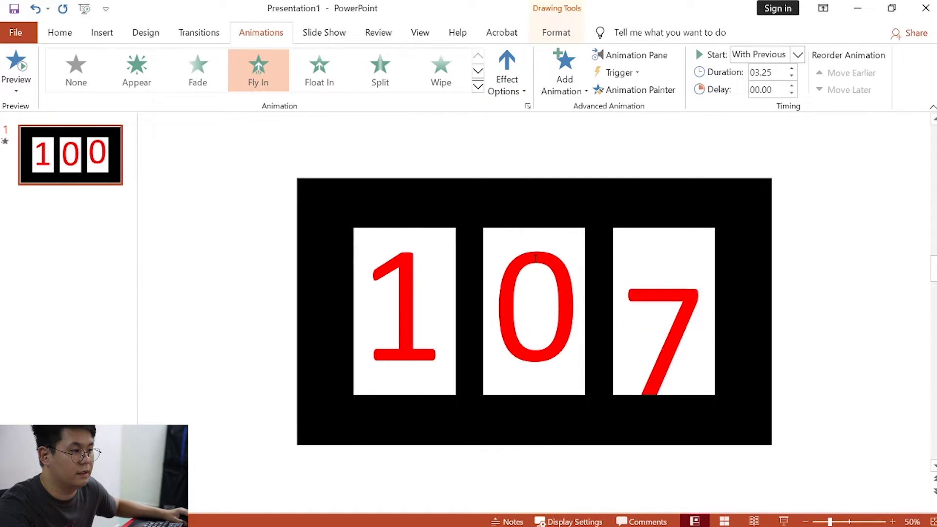
pyautogui.press('Tab')
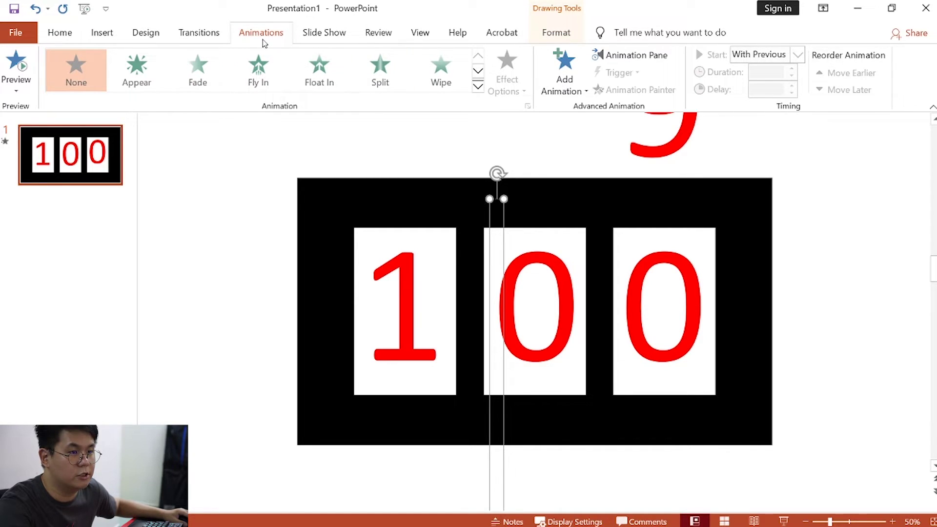
# Give the middle number strip a Fly In from Top, starting With Previous, lasting 3.25 seconds.
pyautogui.click(259, 68)
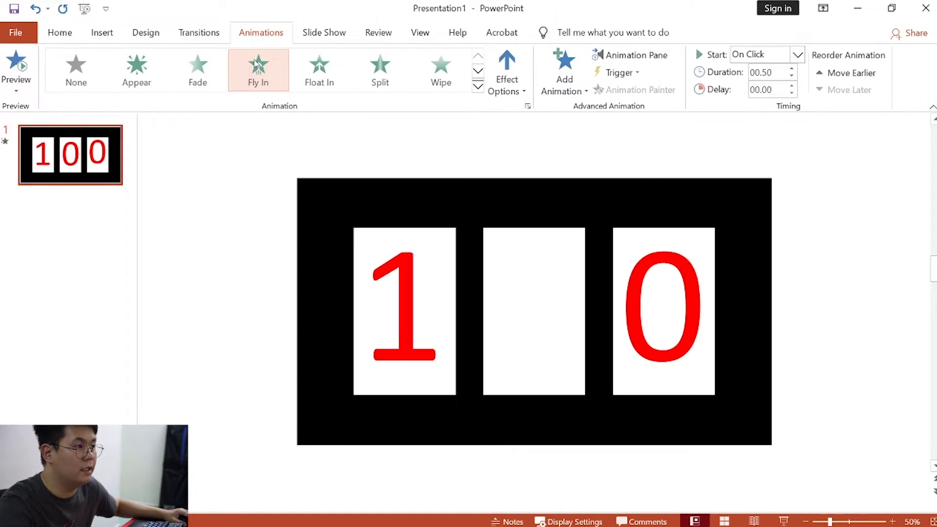
pyautogui.click(799, 56)
pyautogui.click(764, 87)
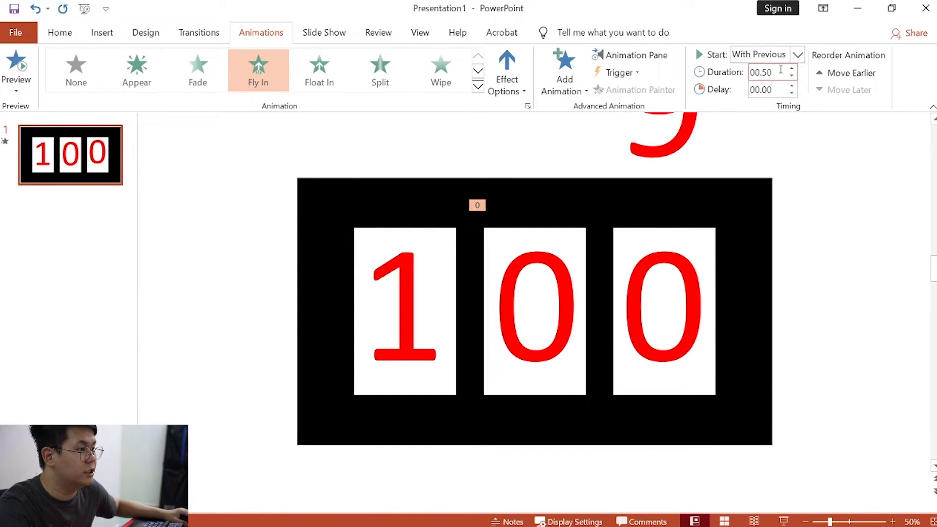
pyautogui.hotkey('ctrl', 'a')
pyautogui.write('3.25')
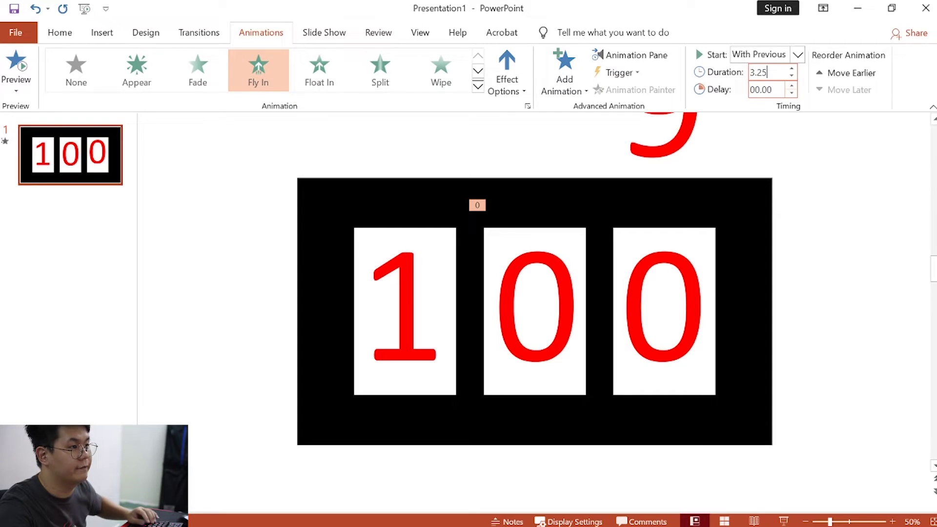
pyautogui.press('Return')
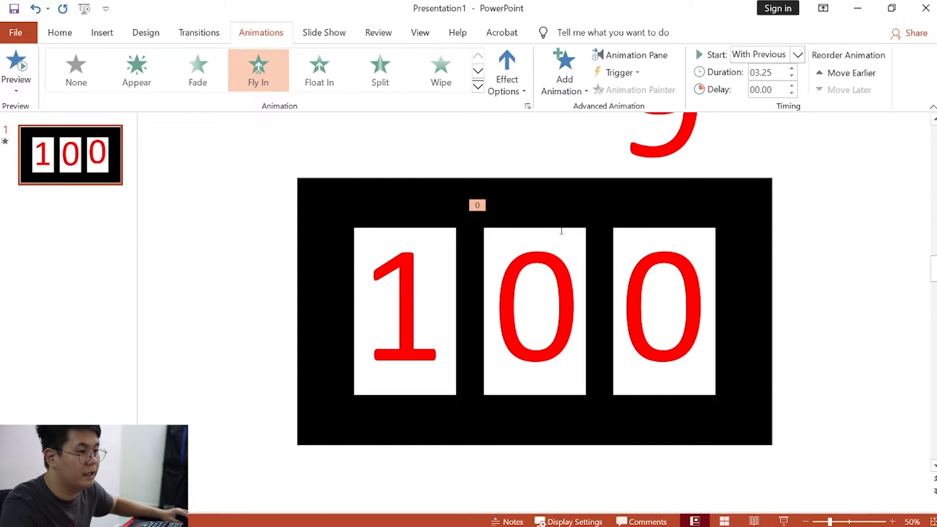
pyautogui.click(504, 254)
pyautogui.click(506, 80)
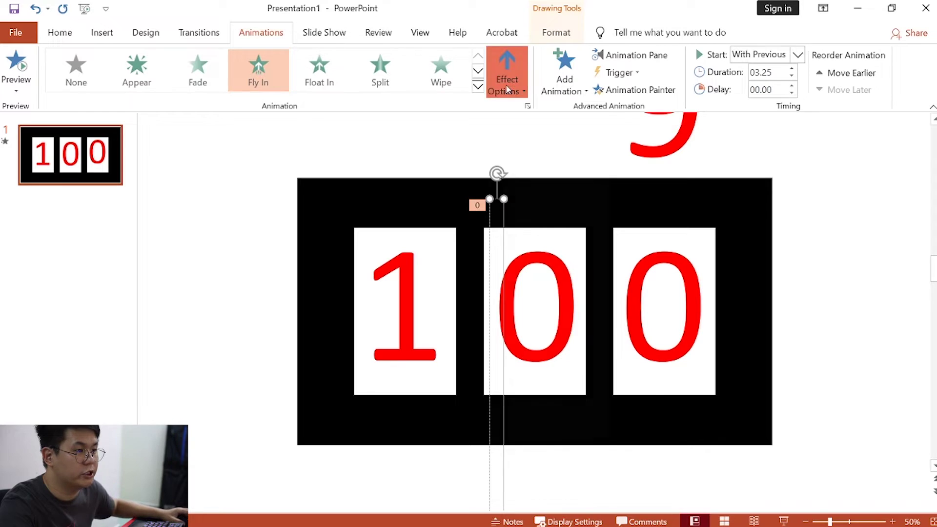
pyautogui.click(547, 261)
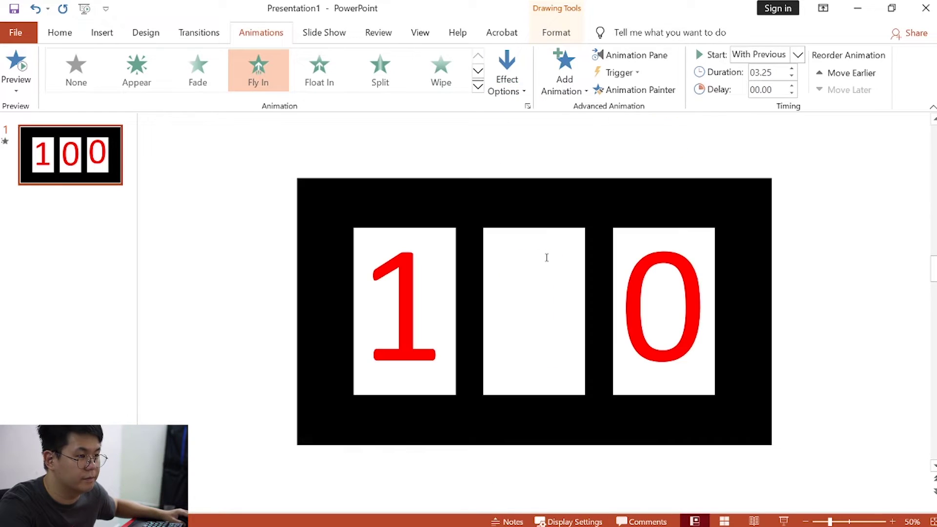
# Give the left strip over the 1 a Fly In from Bottom, With Previous, 3.25 seconds.
pyautogui.click(393, 257)
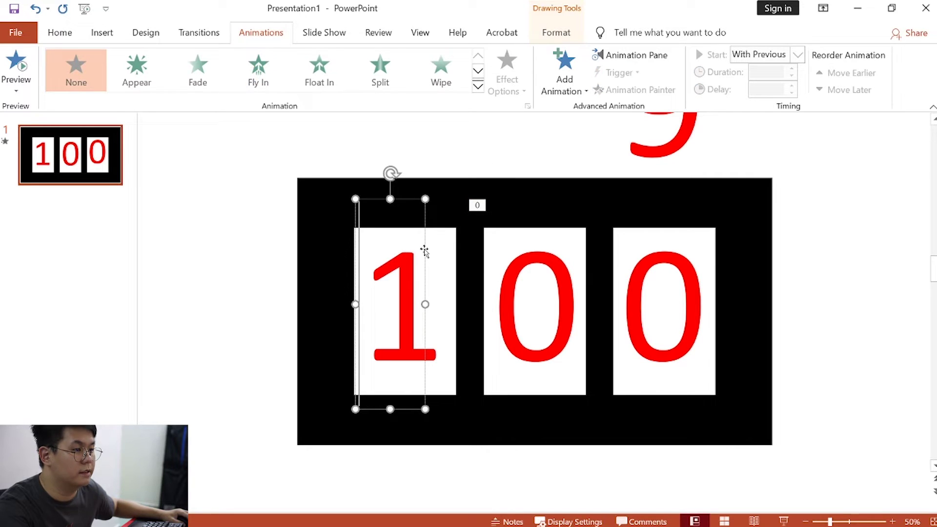
pyautogui.click(258, 69)
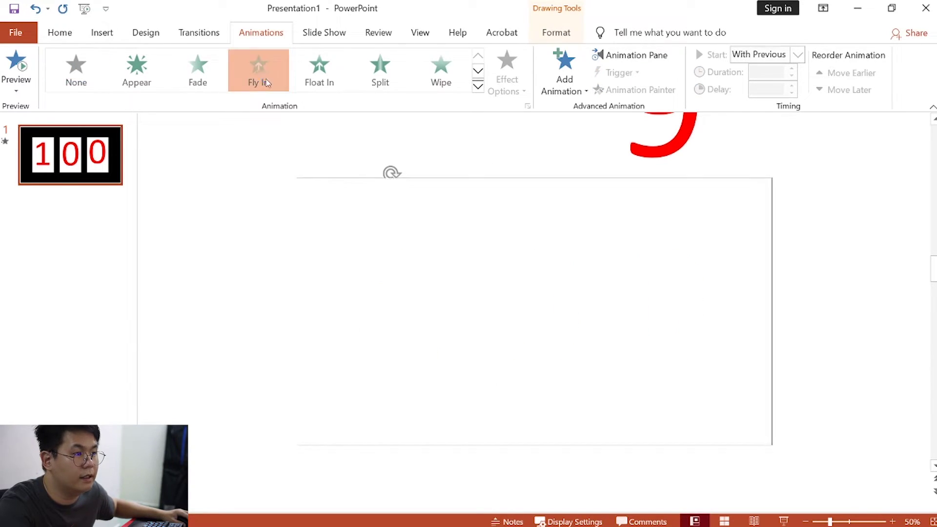
pyautogui.click(754, 58)
pyautogui.click(755, 92)
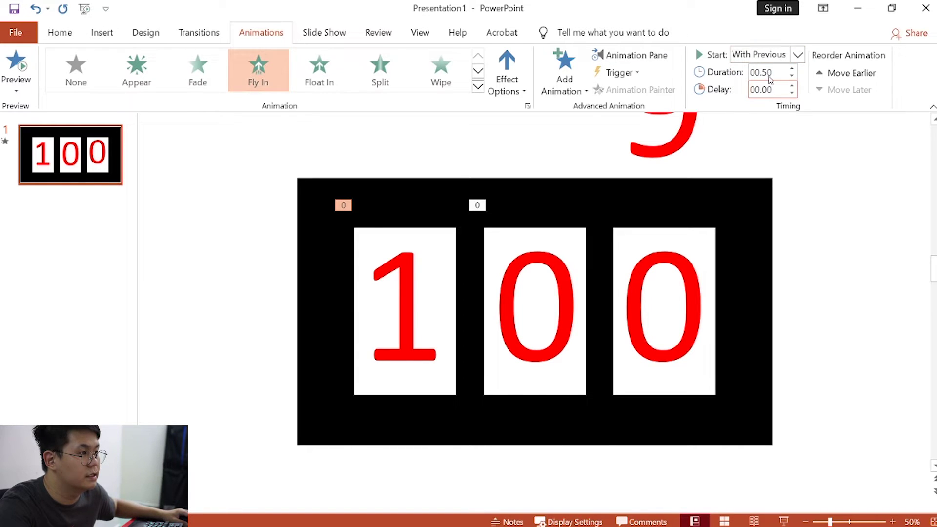
pyautogui.click(771, 74)
pyautogui.write('3.25')
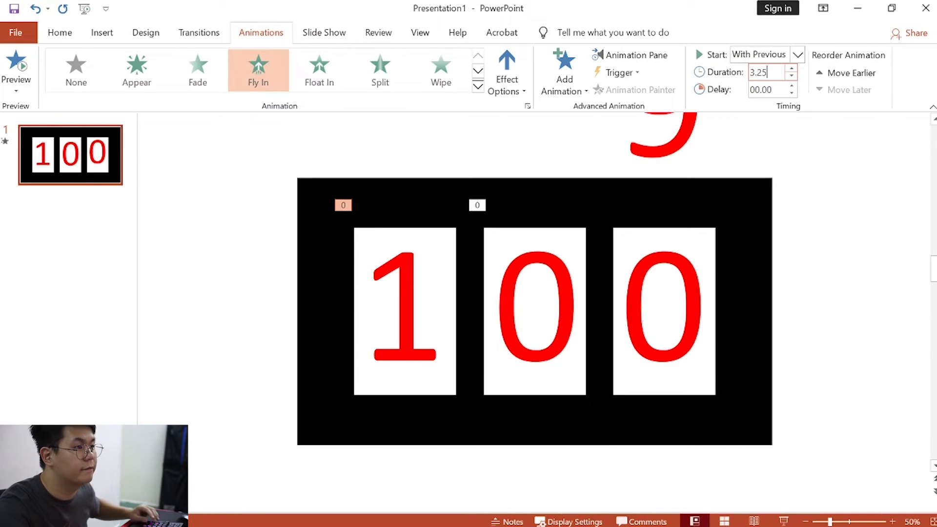
pyautogui.press('Return')
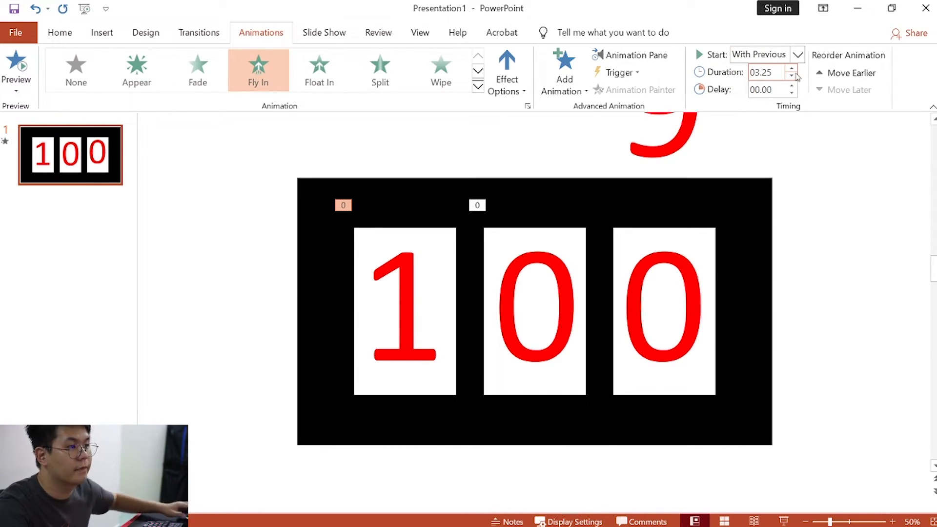
pyautogui.click(520, 95)
pyautogui.click(533, 131)
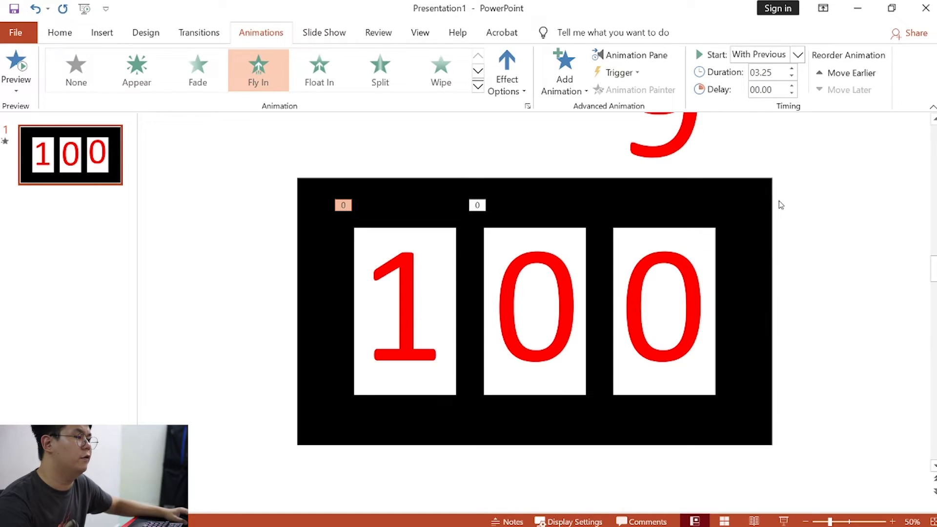
pyautogui.click(330, 173)
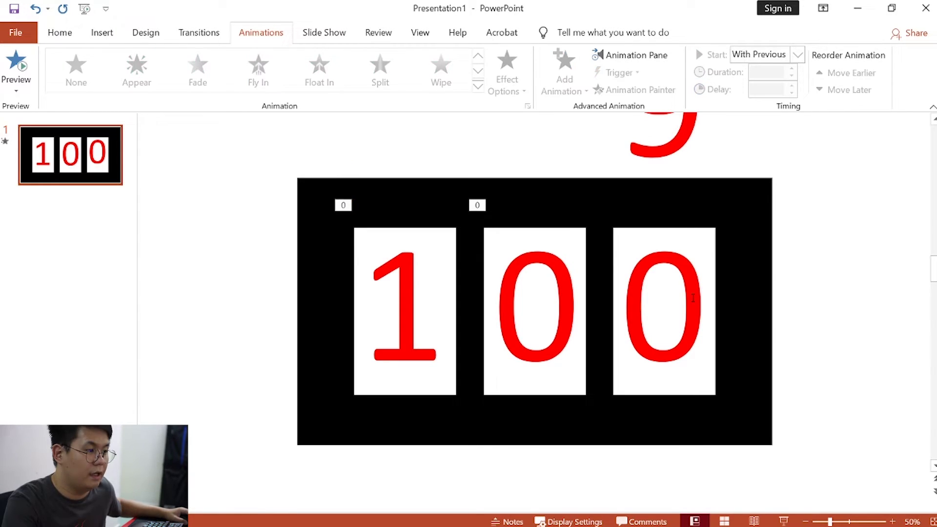
# Fill the black background rectangle behind the three windows with light green.
pyautogui.click(739, 284)
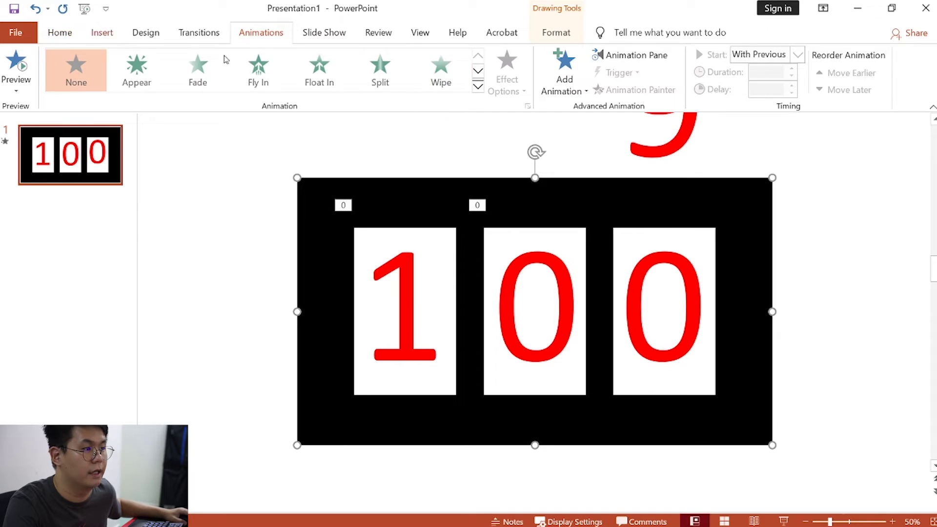
pyautogui.click(558, 32)
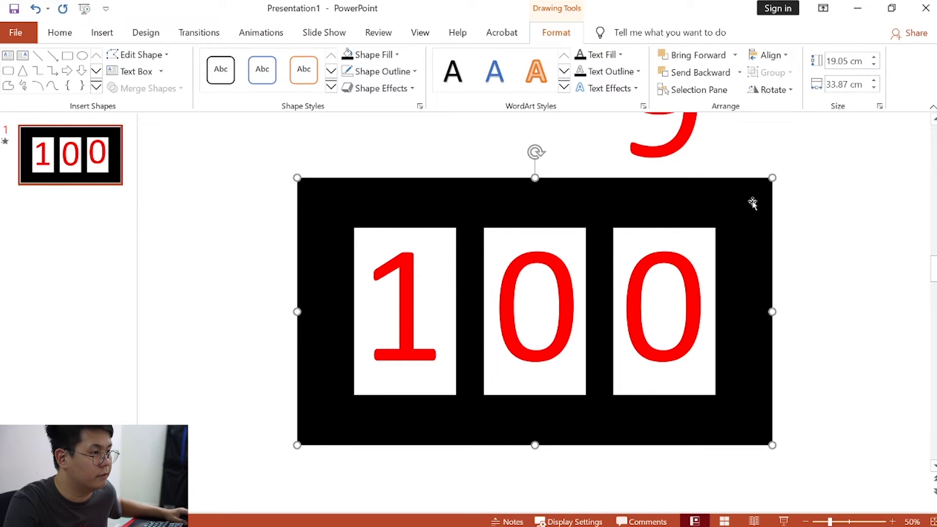
pyautogui.click(395, 55)
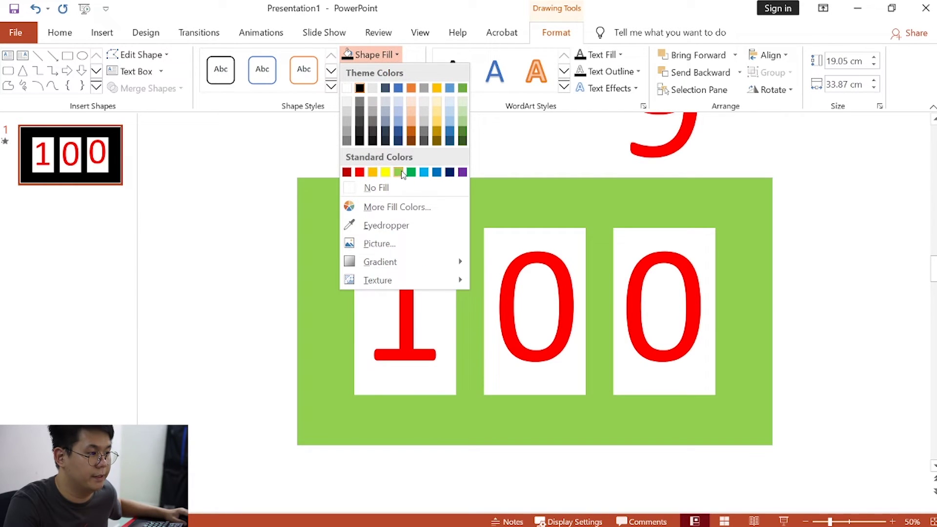
pyautogui.click(399, 172)
pyautogui.click(792, 291)
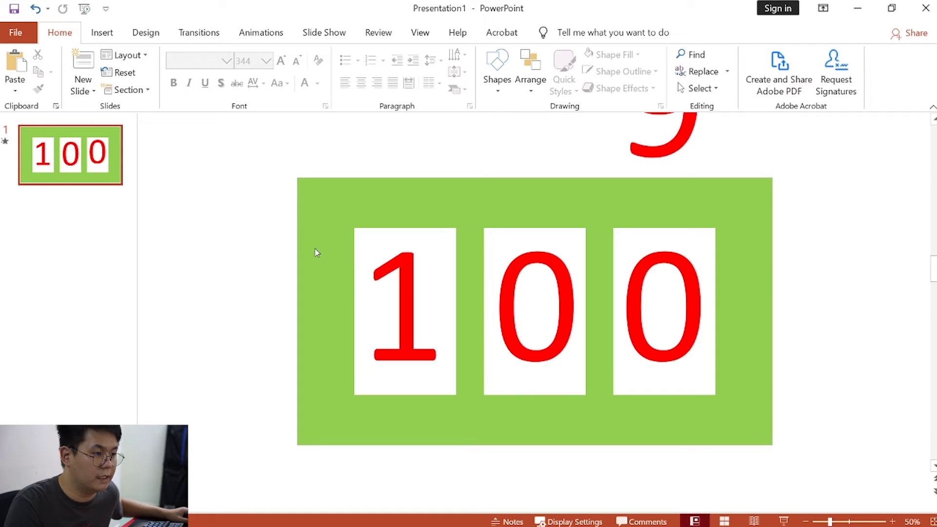
pyautogui.press('F12')
# Save the presentation as a Windows Media Video file named 'Number Counter'.
pyautogui.click(101, 270)
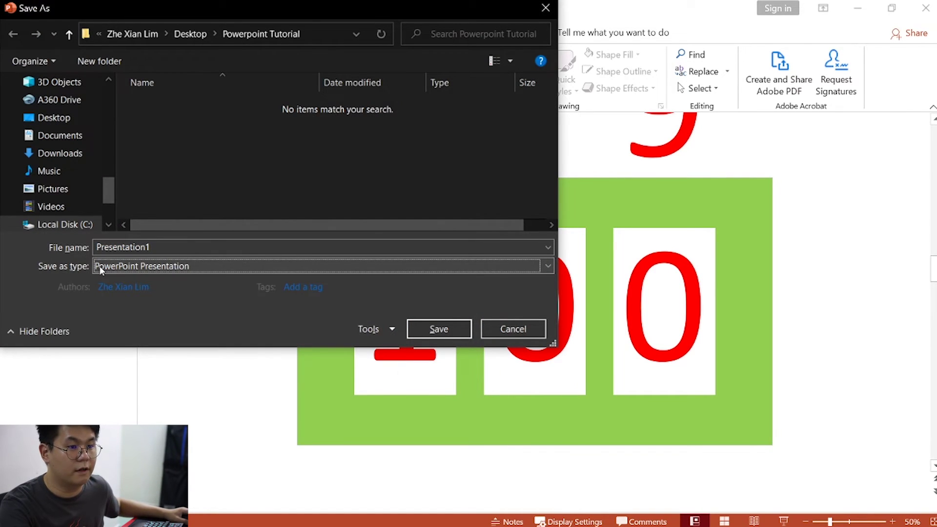
pyautogui.click(101, 270)
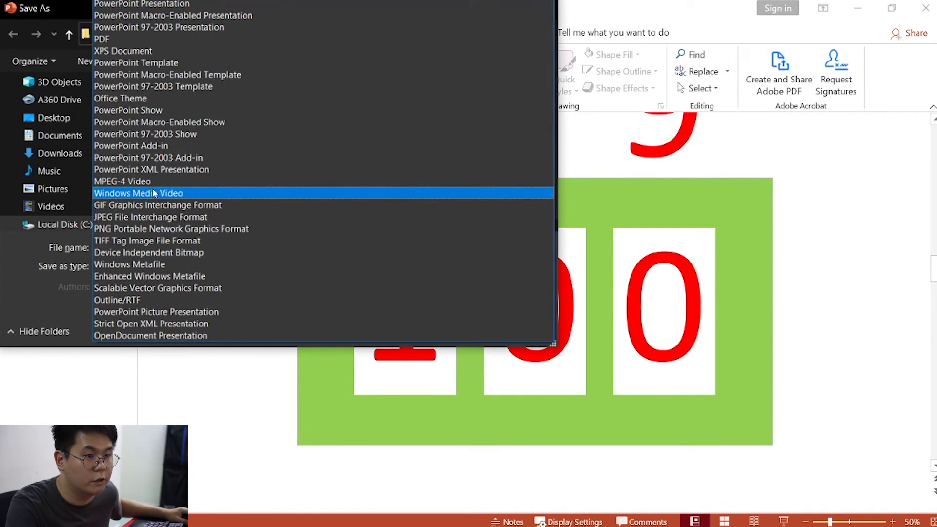
pyautogui.click(154, 194)
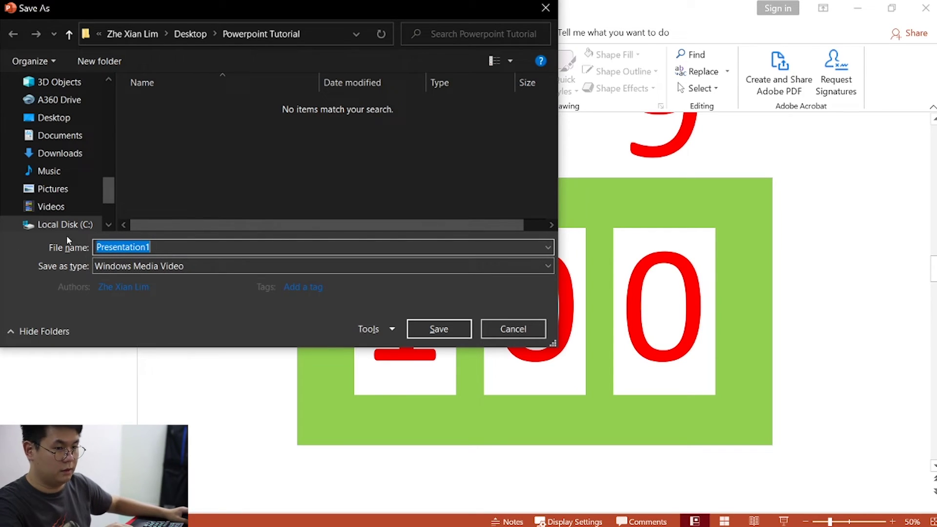
pyautogui.write('Number Counter')
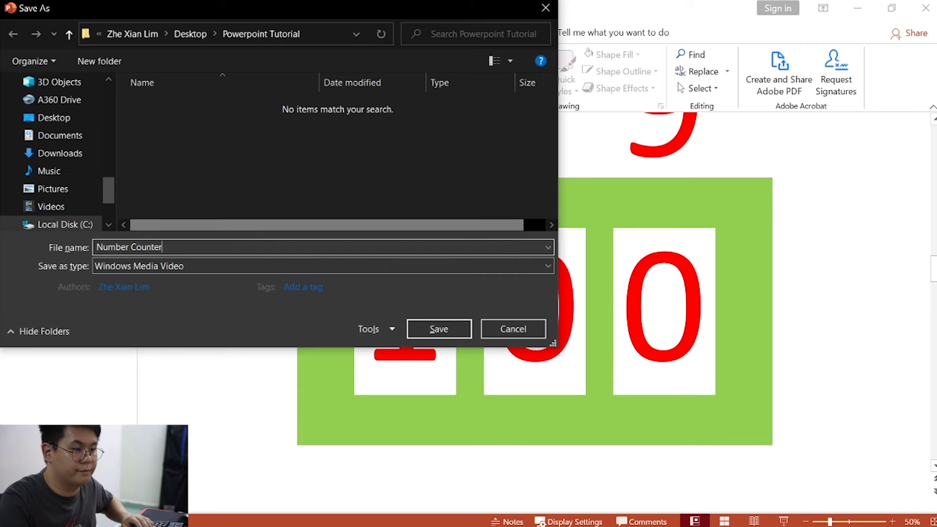
pyautogui.press('Return')
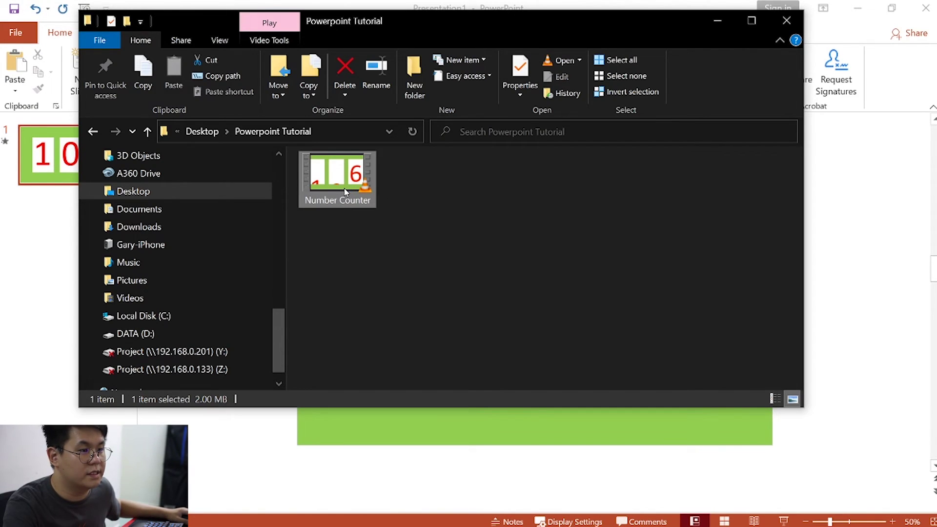
# Open Number Counter.wmv from Explorer so it plays in VLC media player.
pyautogui.doubleClick(345, 192)
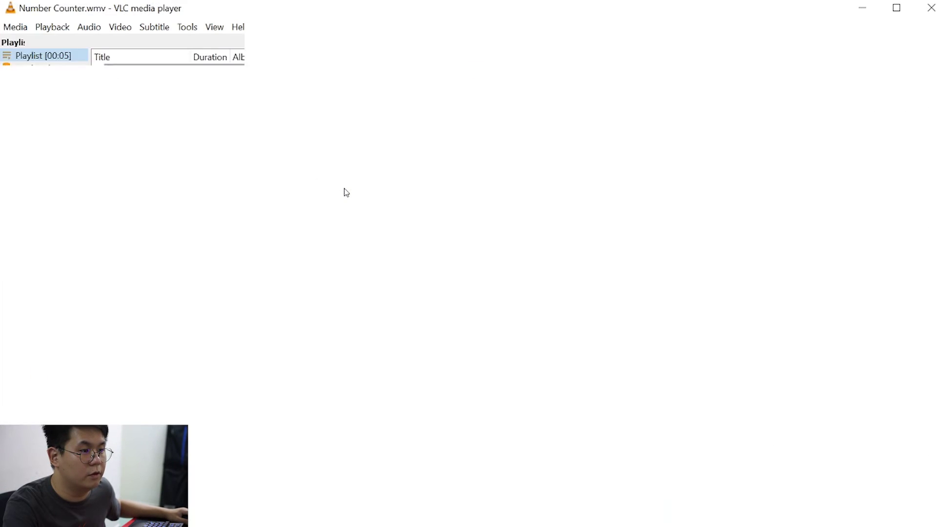